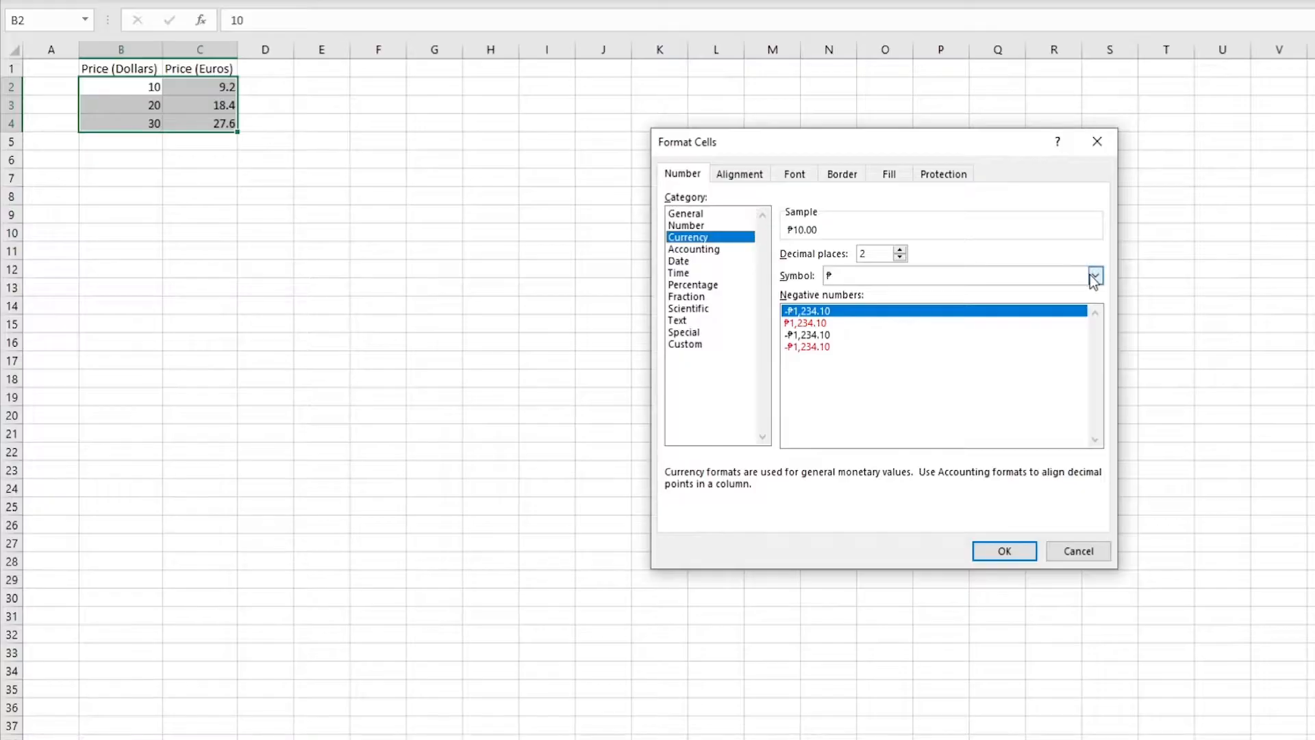
Format the prices in B2:C4 as Currency with the $ English (United States) symbol and two decimal places.
click(1095, 276)
scroll(1048, 350, down, 2)
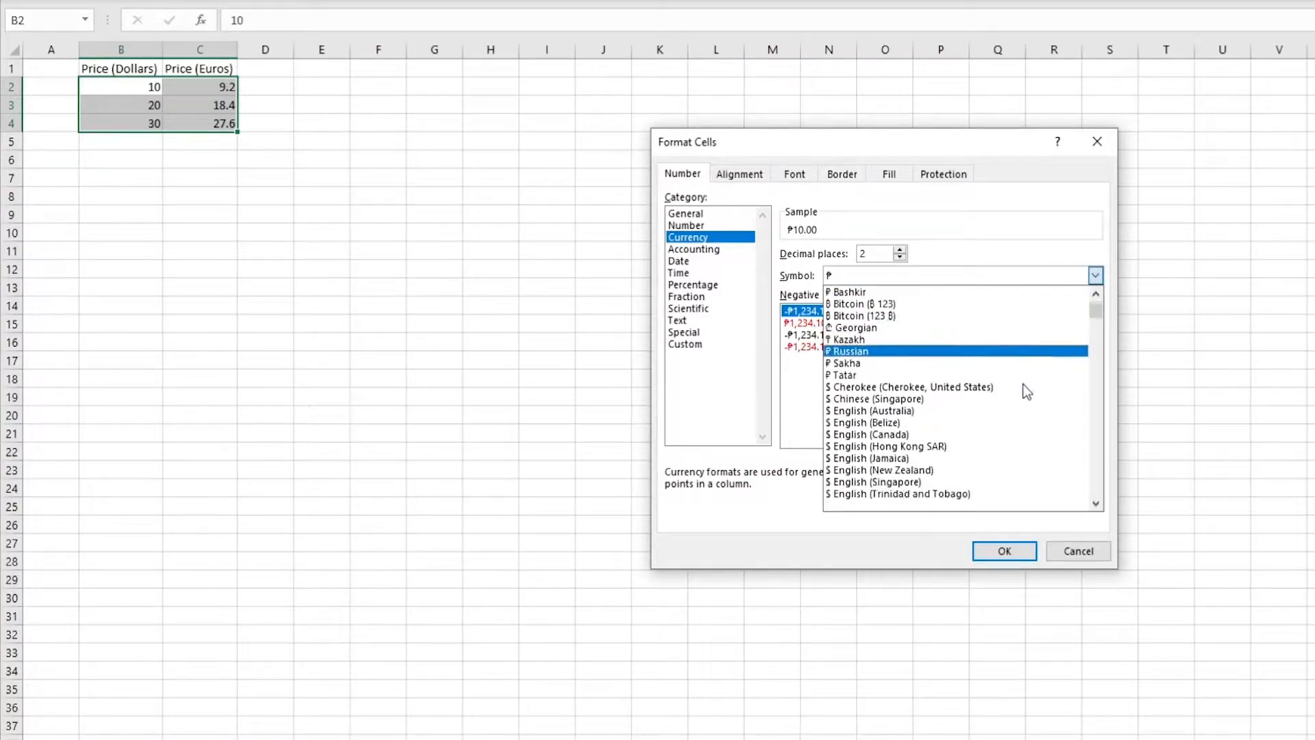
click(935, 482)
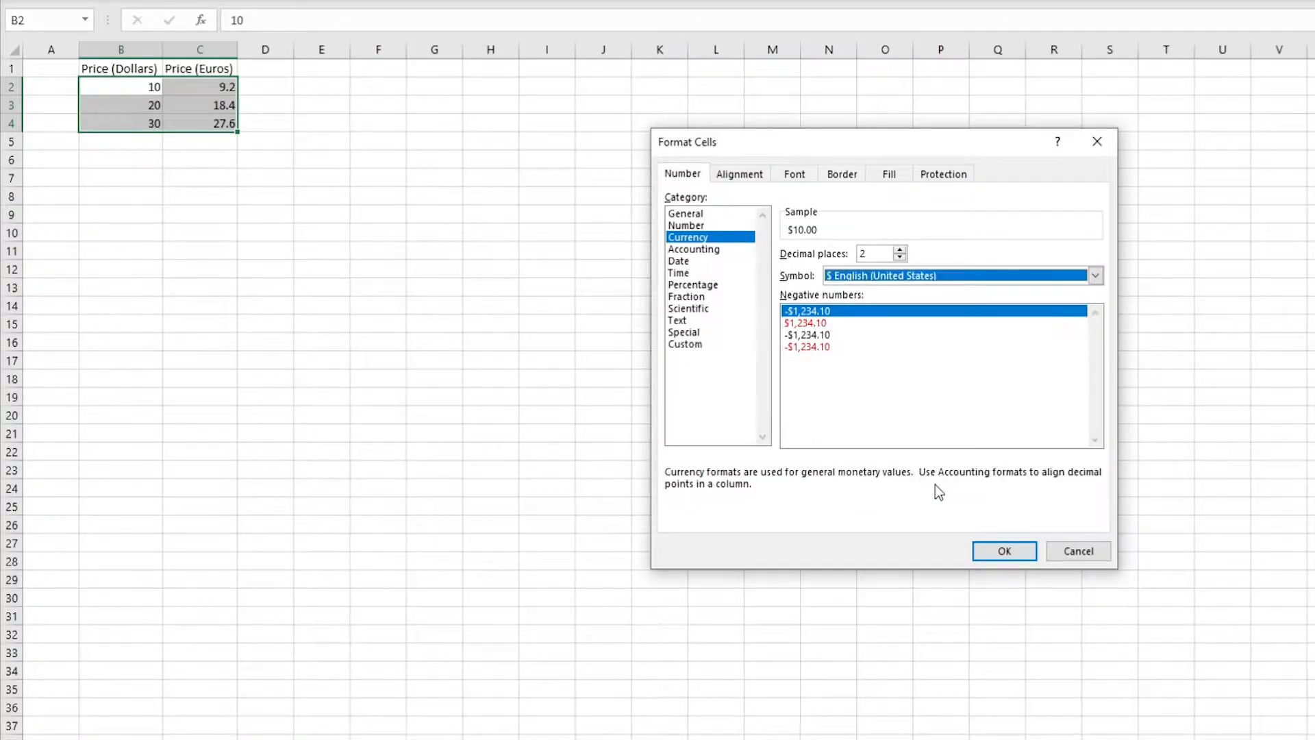
click(1004, 552)
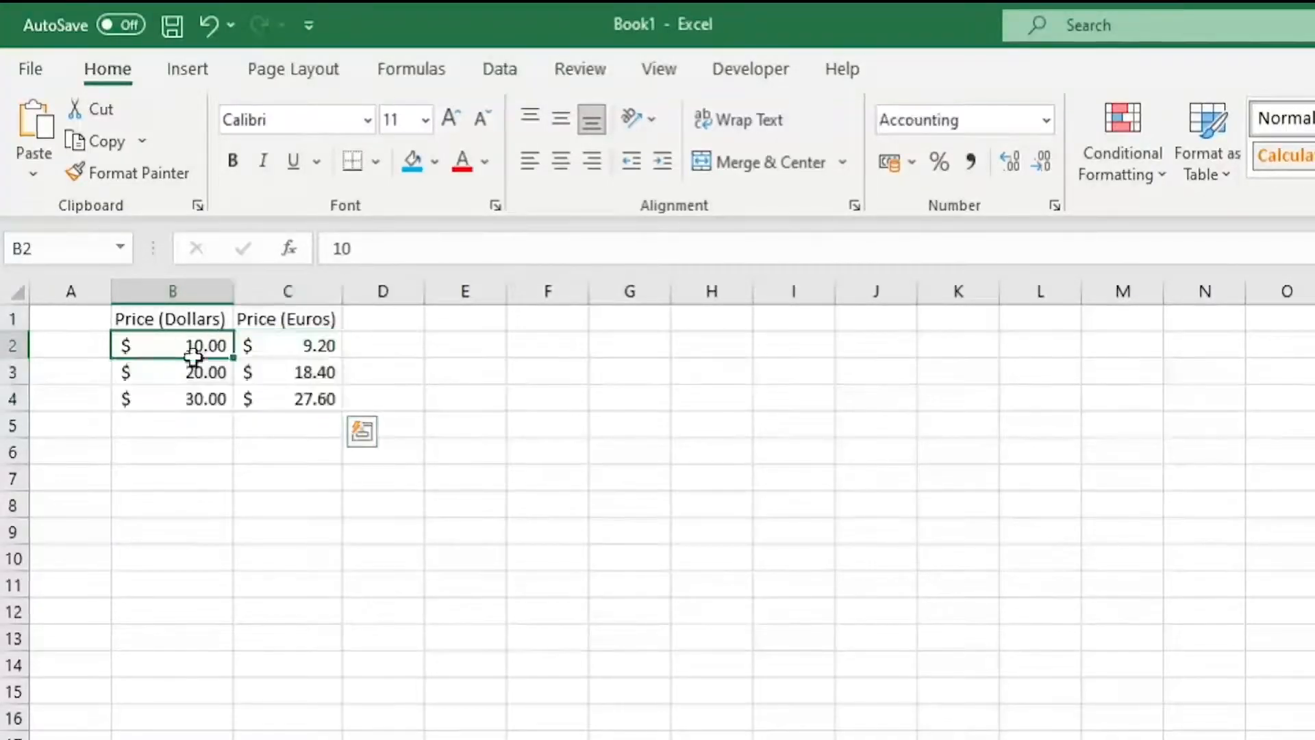
Format the prices in B2:C4 as Currency with the € Maltese symbol and the first negative number style.
drag(197, 352, 285, 403)
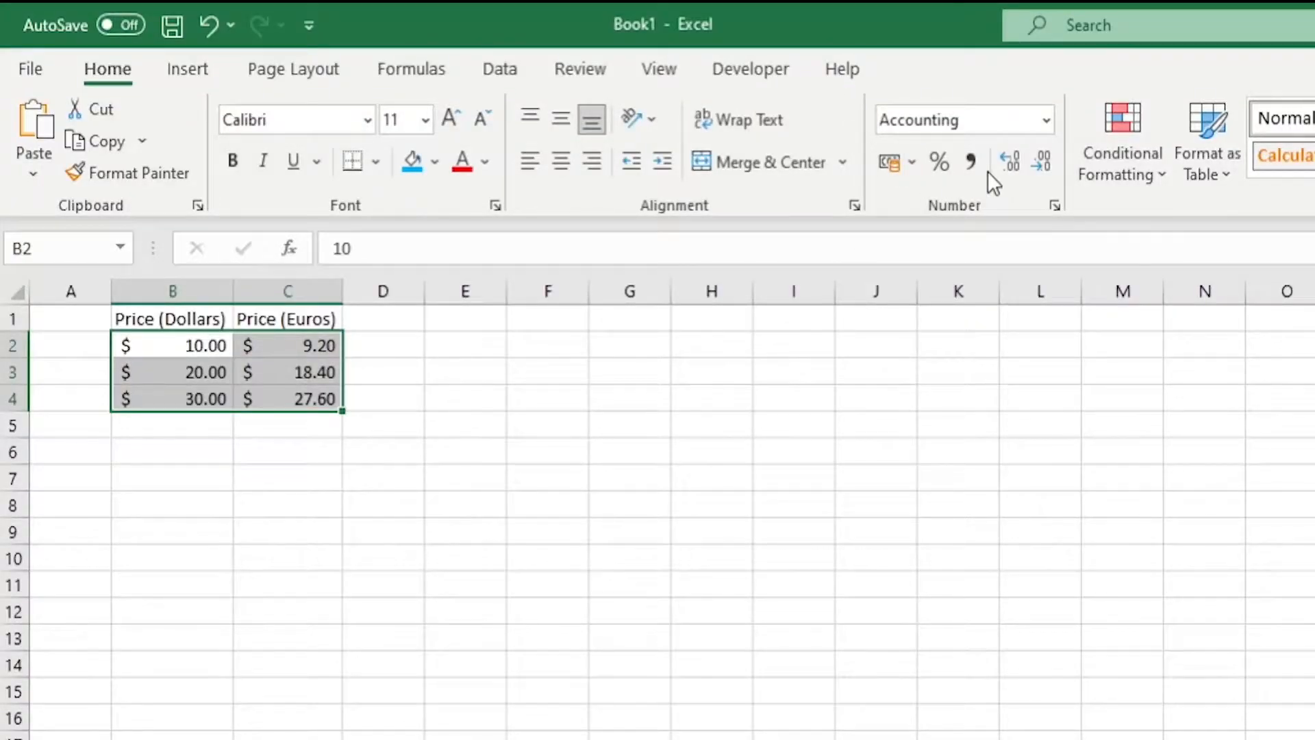
click(1054, 206)
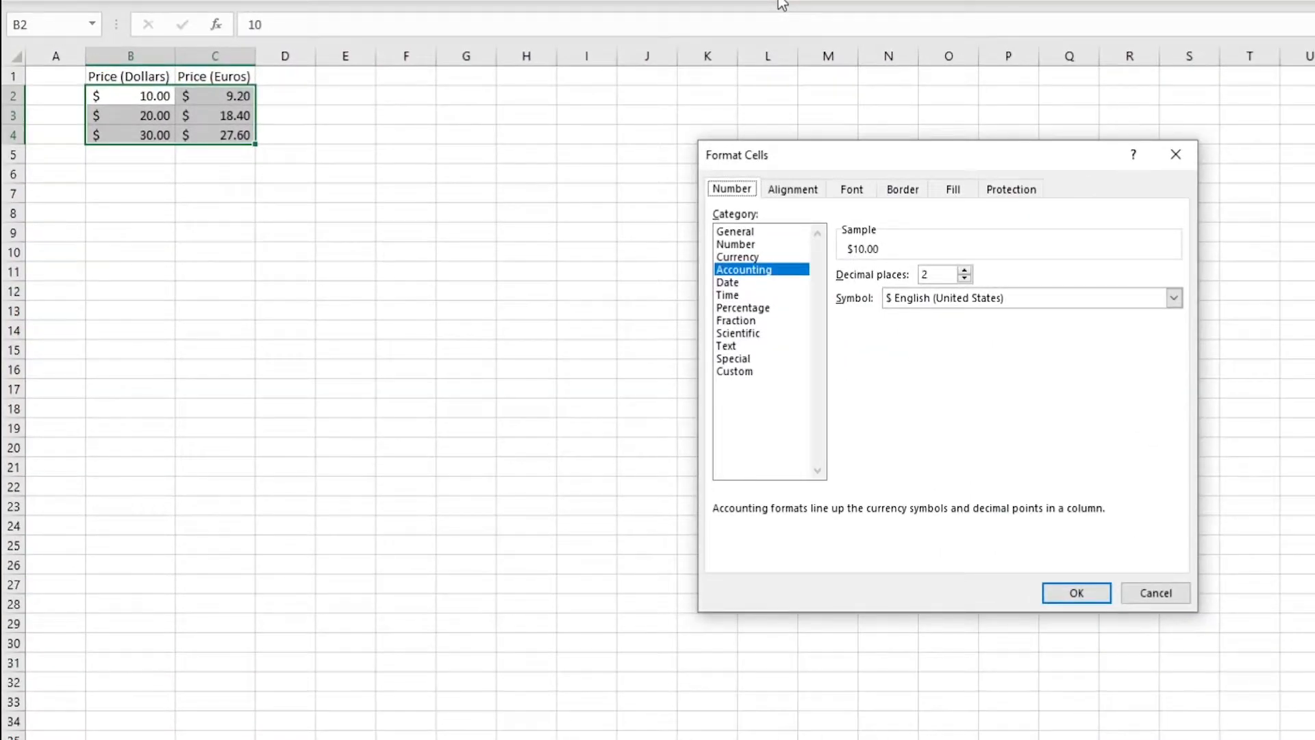
click(737, 257)
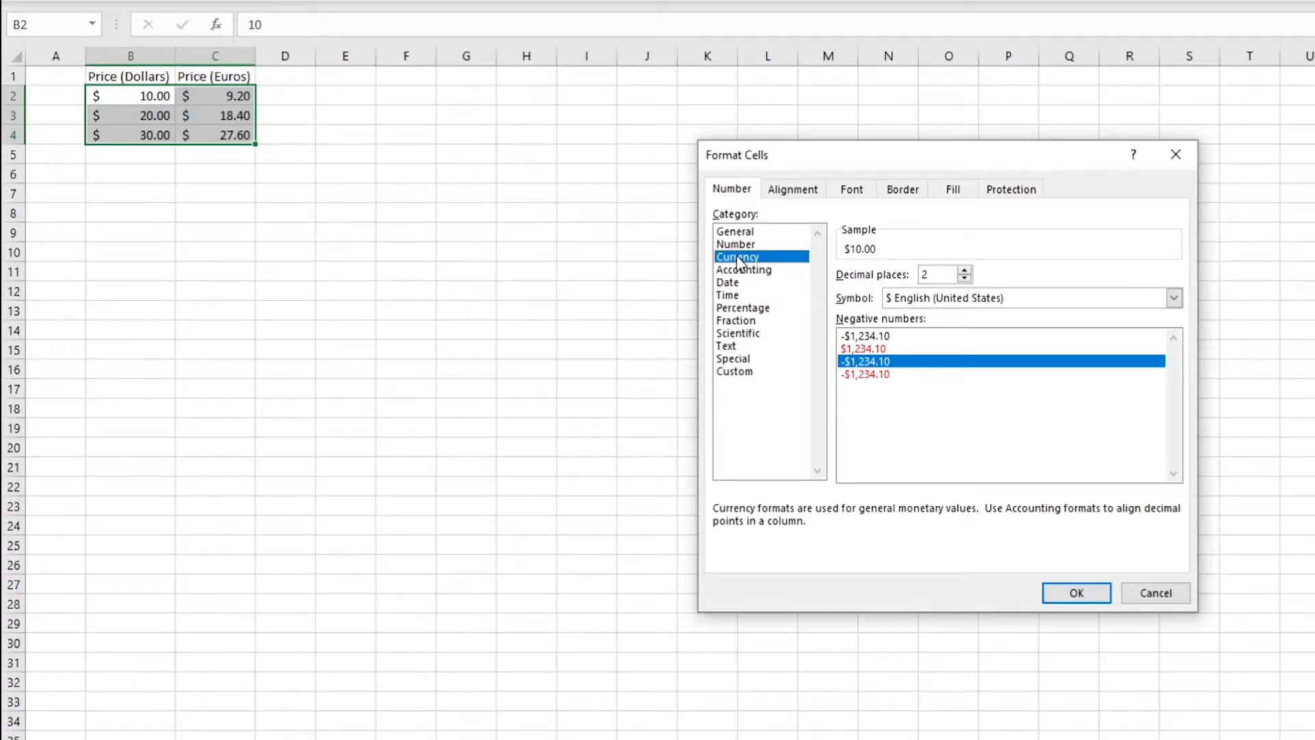
click(1175, 303)
scroll(1109, 399, down, 2)
mouse_move(1174, 346)
mouse_down()
mouse_move(1175, 389)
mouse_move(1174, 368)
mouse_up()
click(1098, 369)
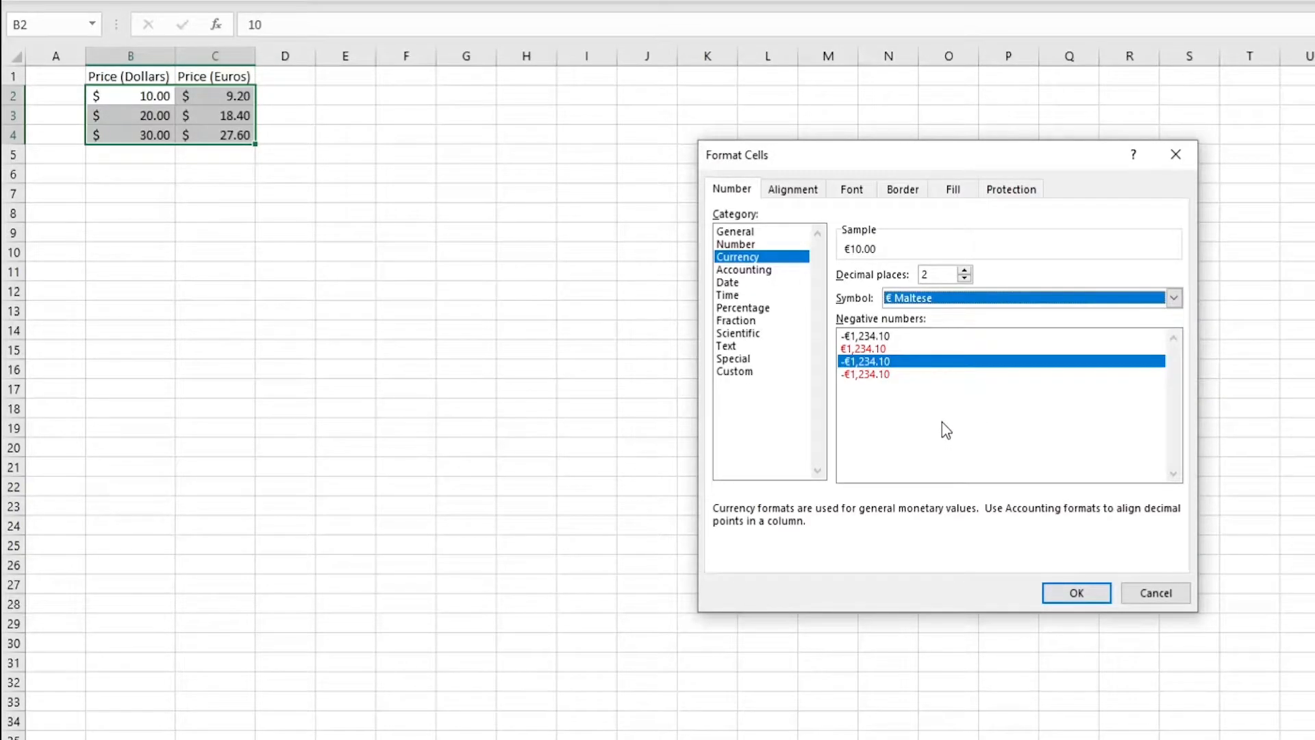
click(869, 336)
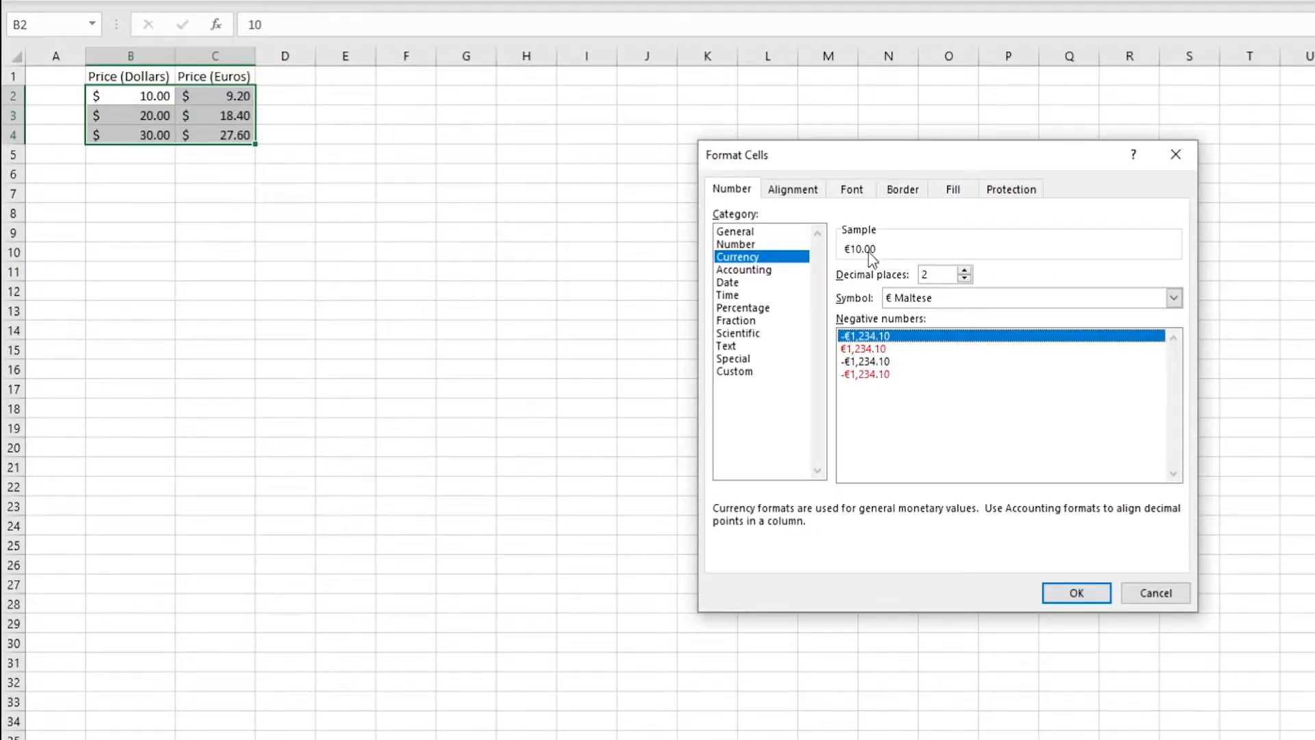
click(1067, 593)
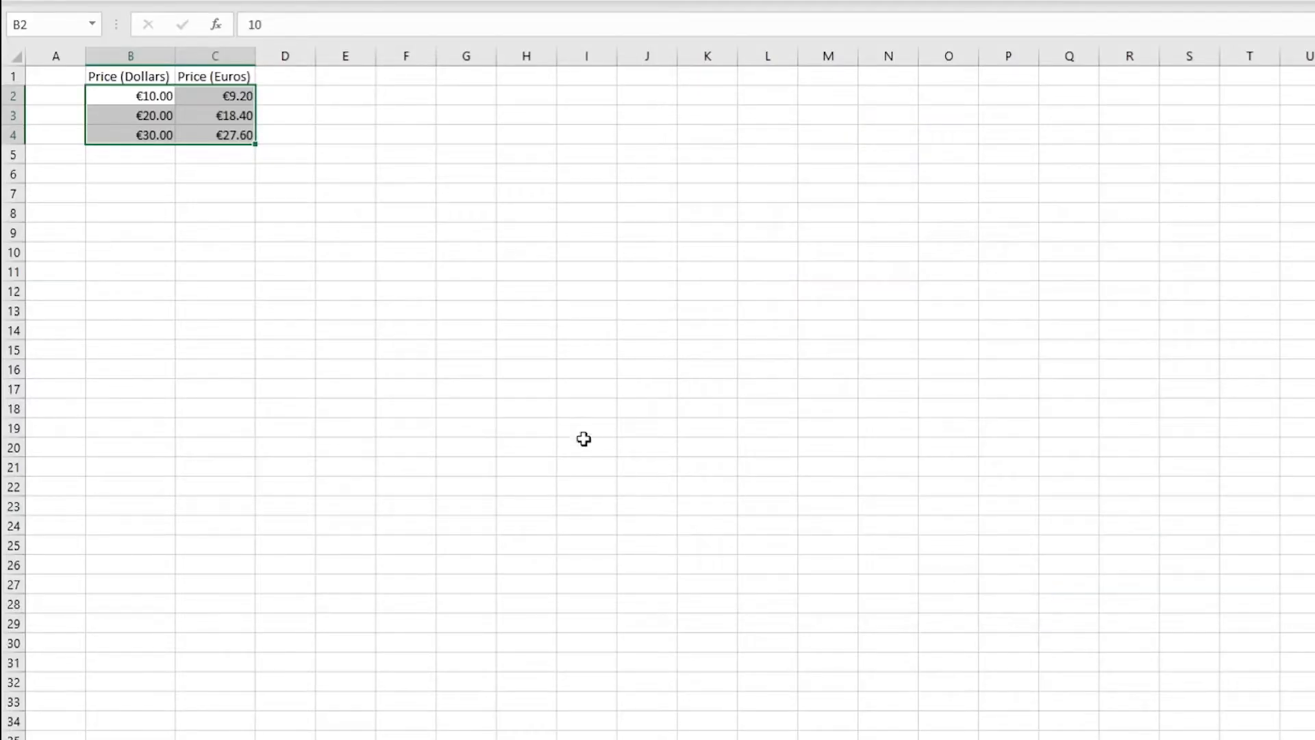
click(232, 171)
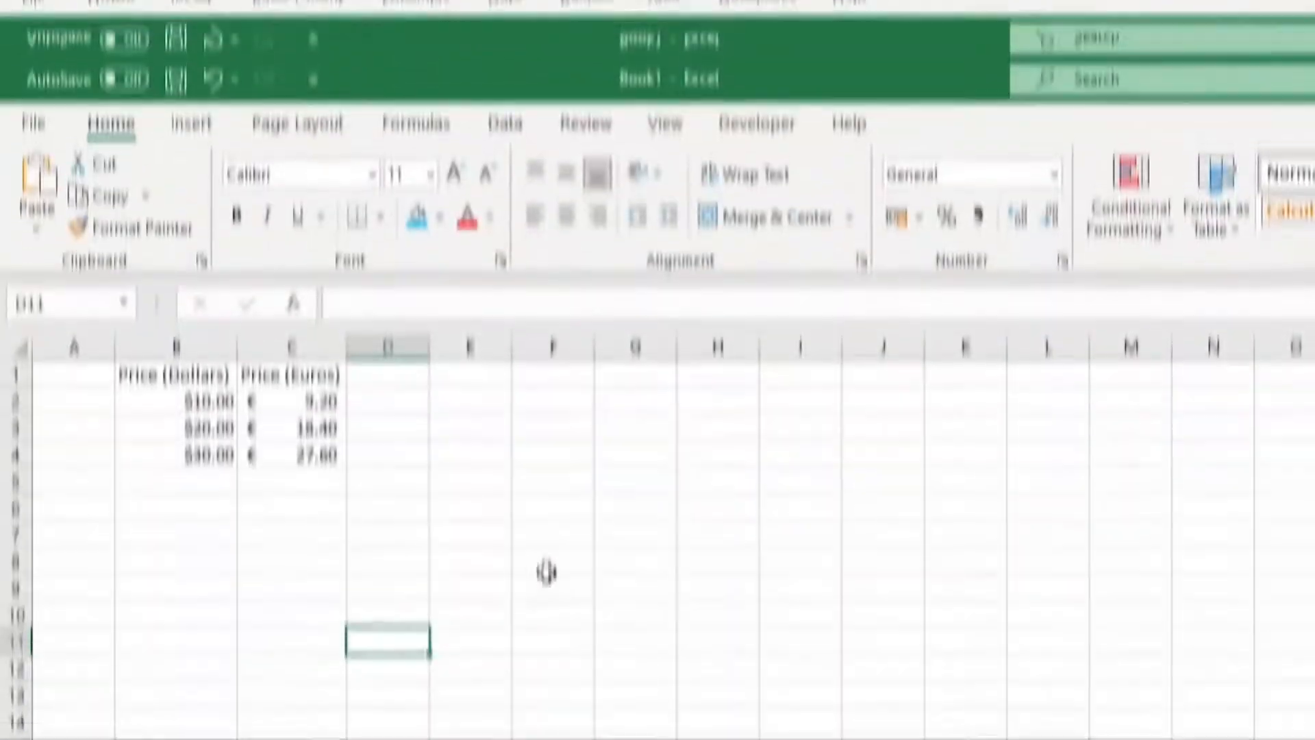
click(547, 569)
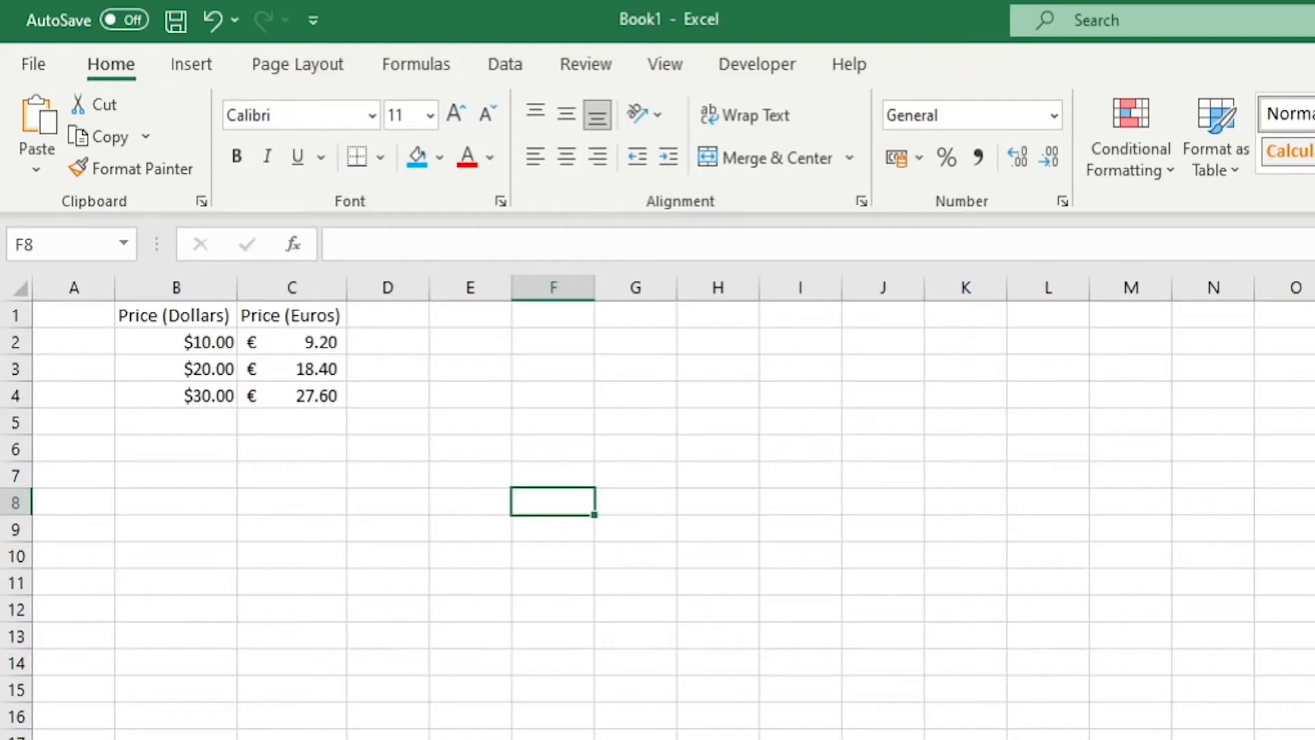
click(965, 739)
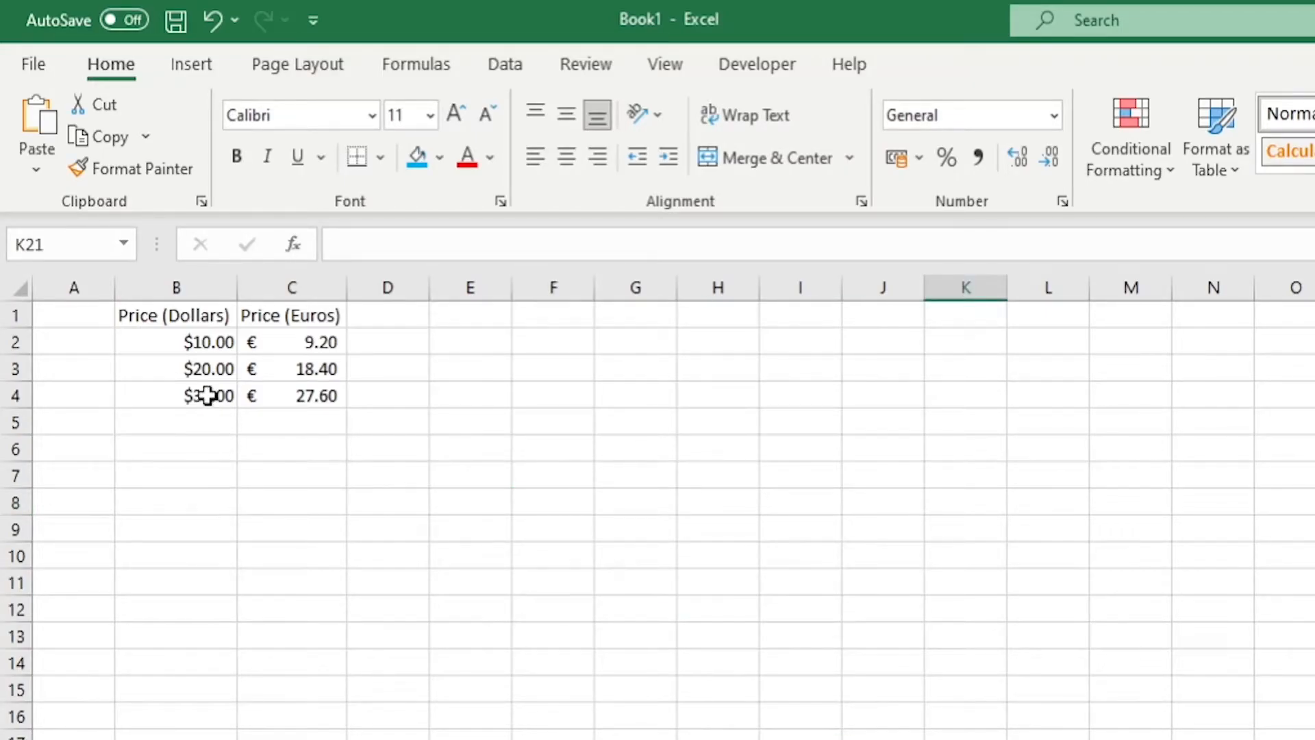
drag(164, 317, 302, 393)
click(342, 505)
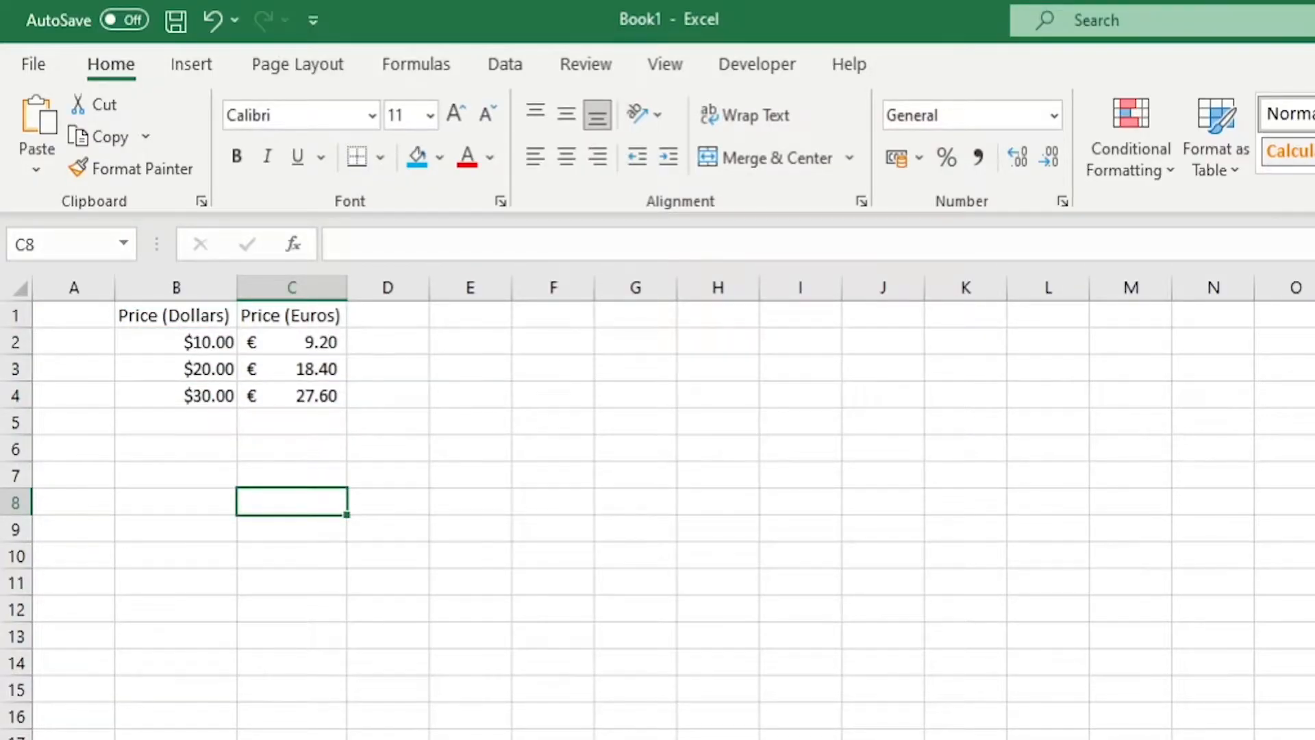
scroll(658, 507, up, 4)
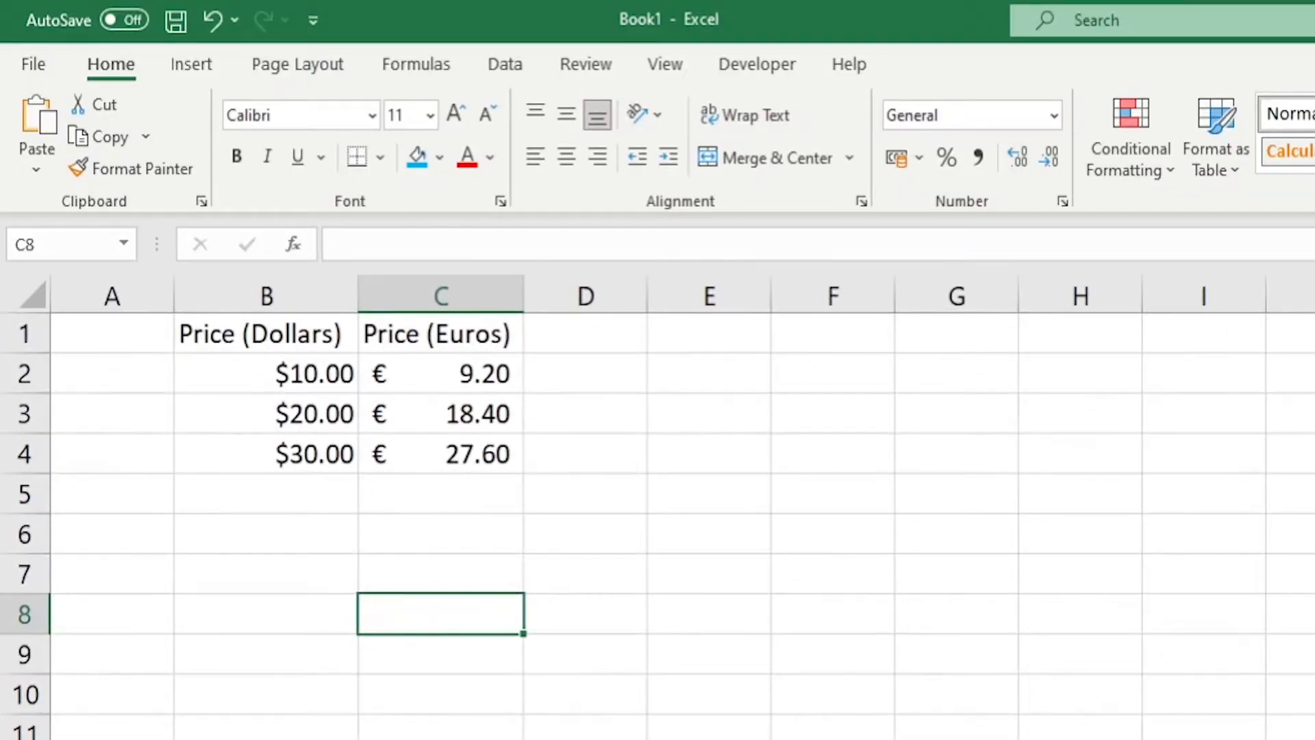
click(712, 676)
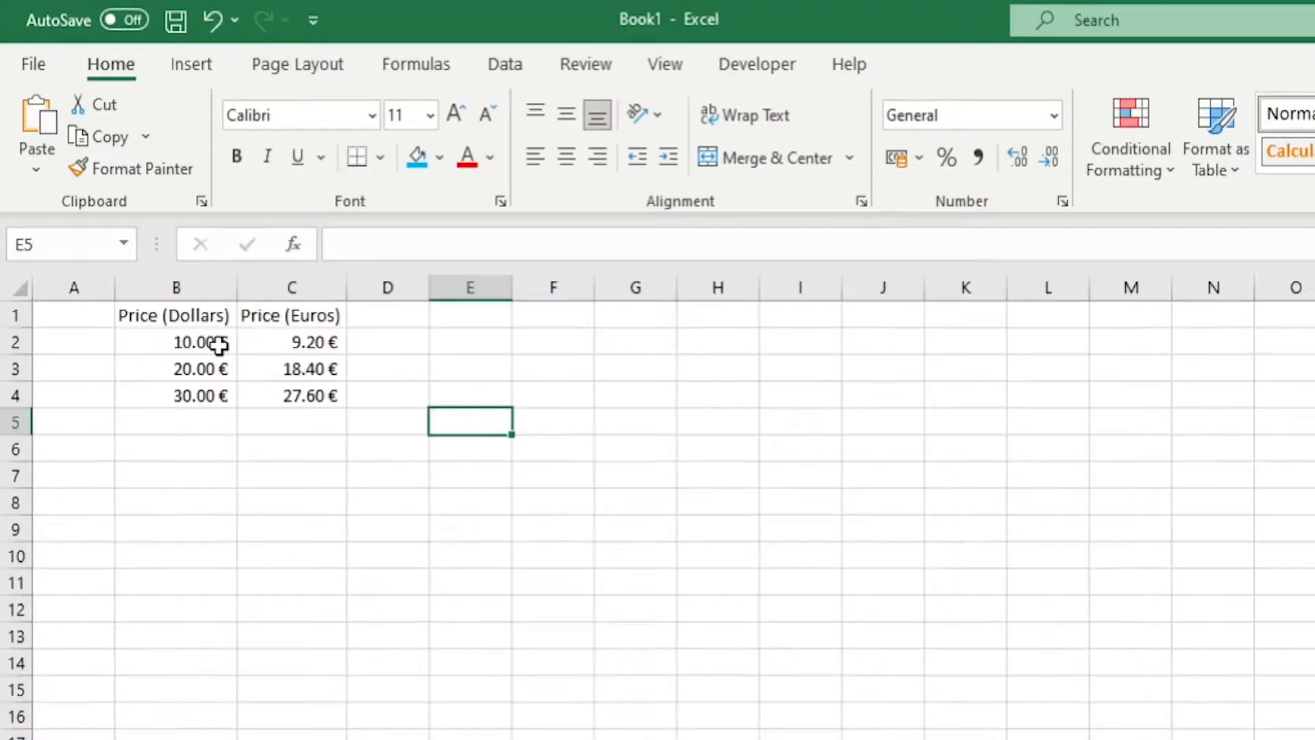
Decrease the decimals of the prices in B2:C4 by two places and increase them again by two.
drag(217, 347, 285, 387)
click(1054, 158)
click(1054, 159)
click(1017, 158)
click(1016, 159)
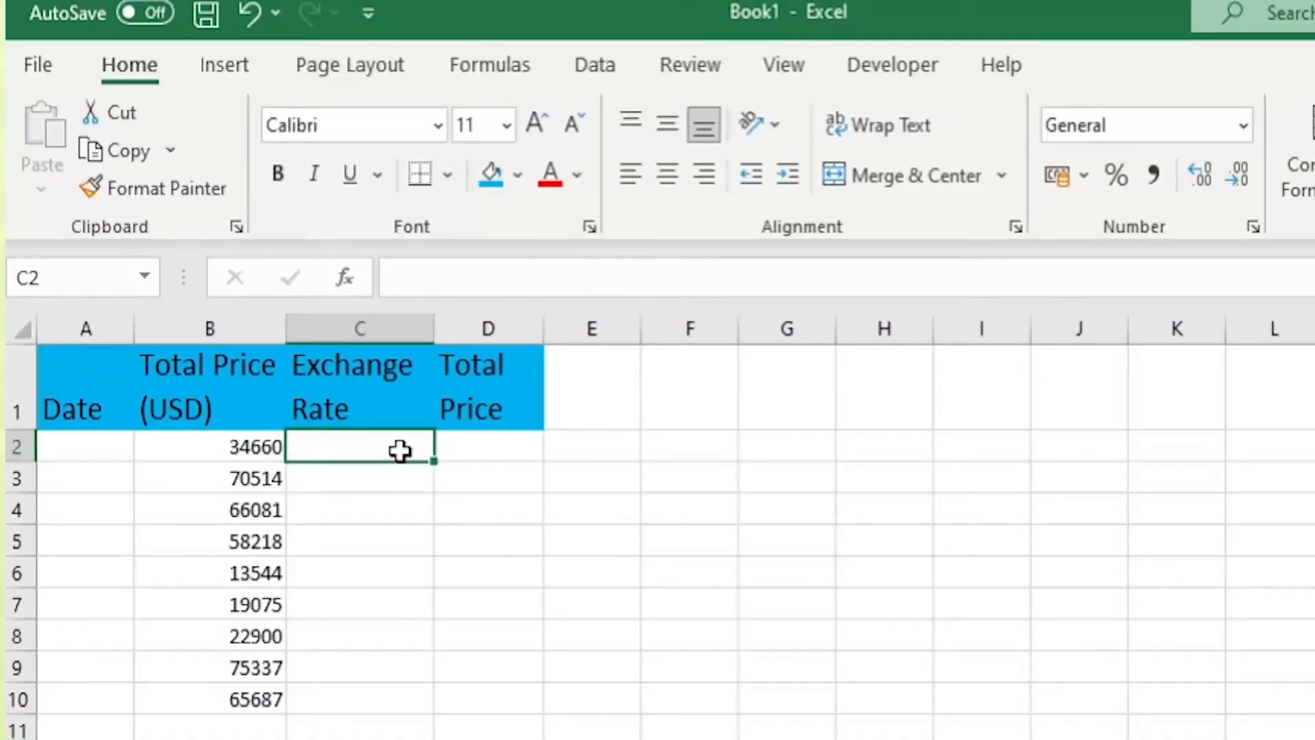
Enter the exchange rate 0.88462 in cell C2.
text(0)
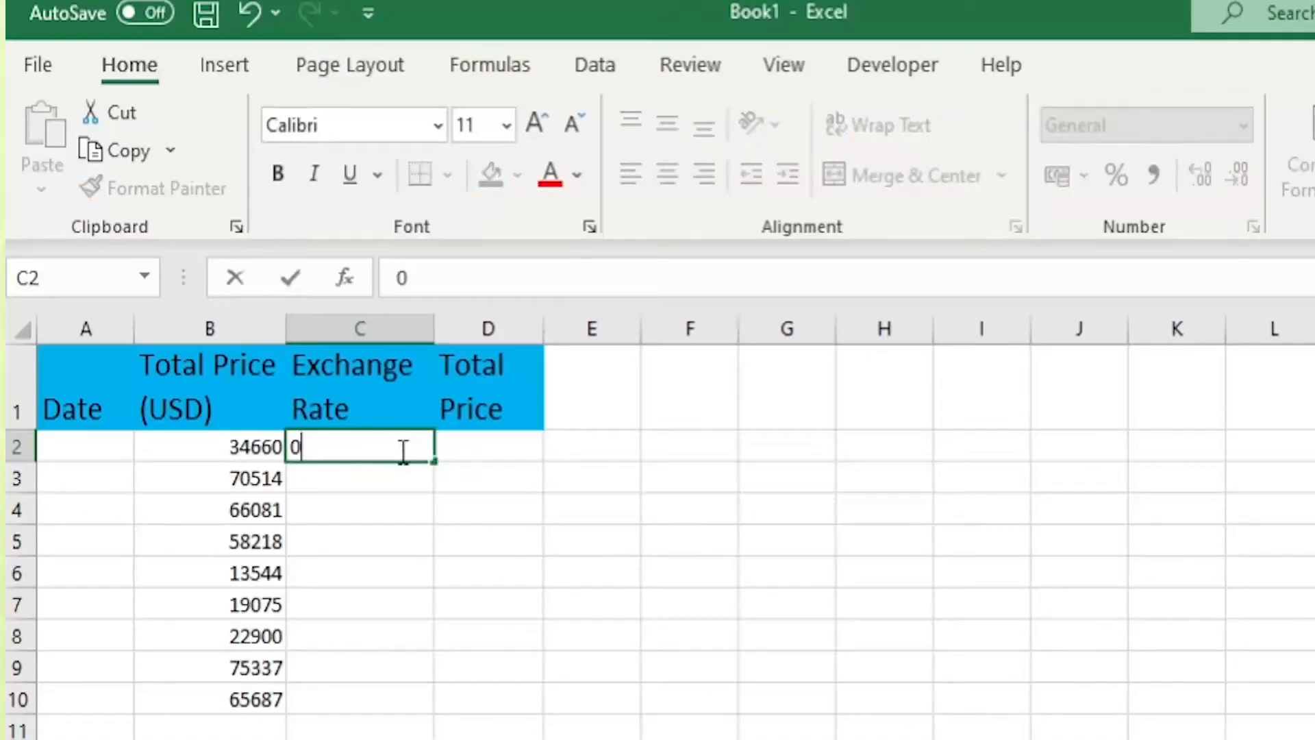
text(.88462)
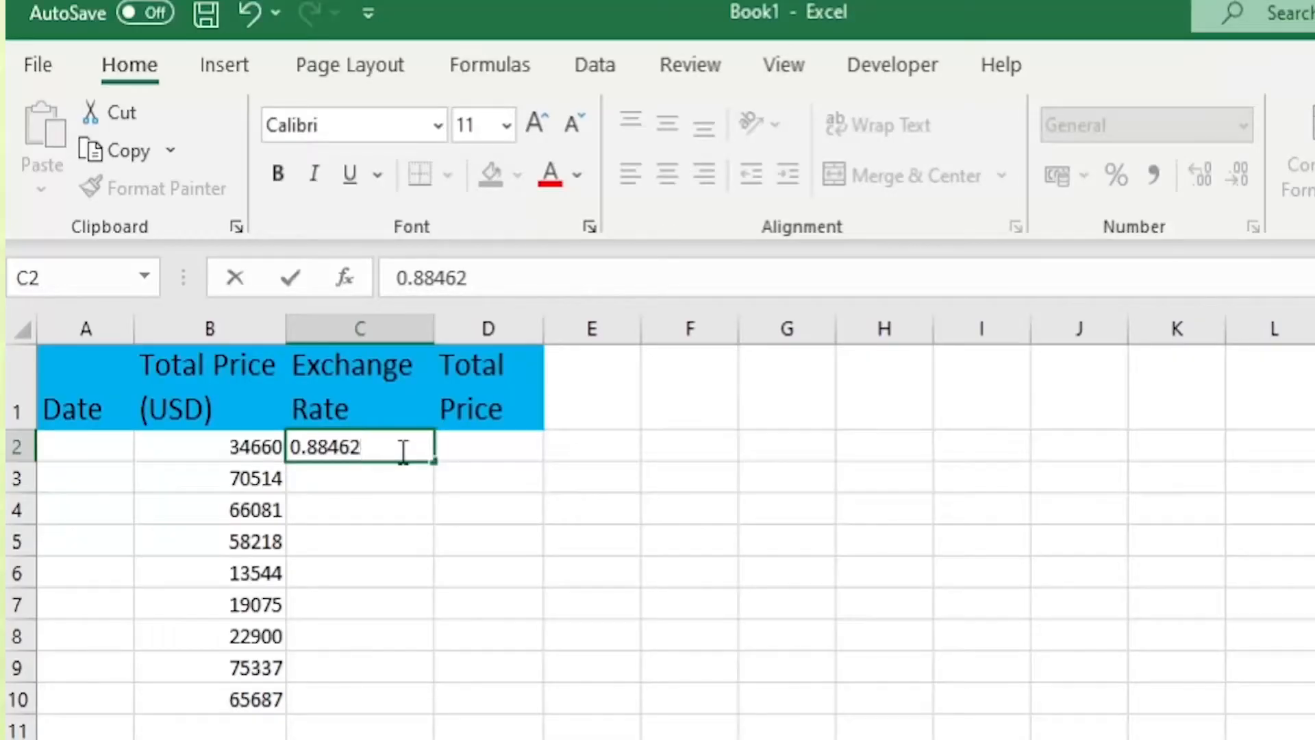
key(Tab)
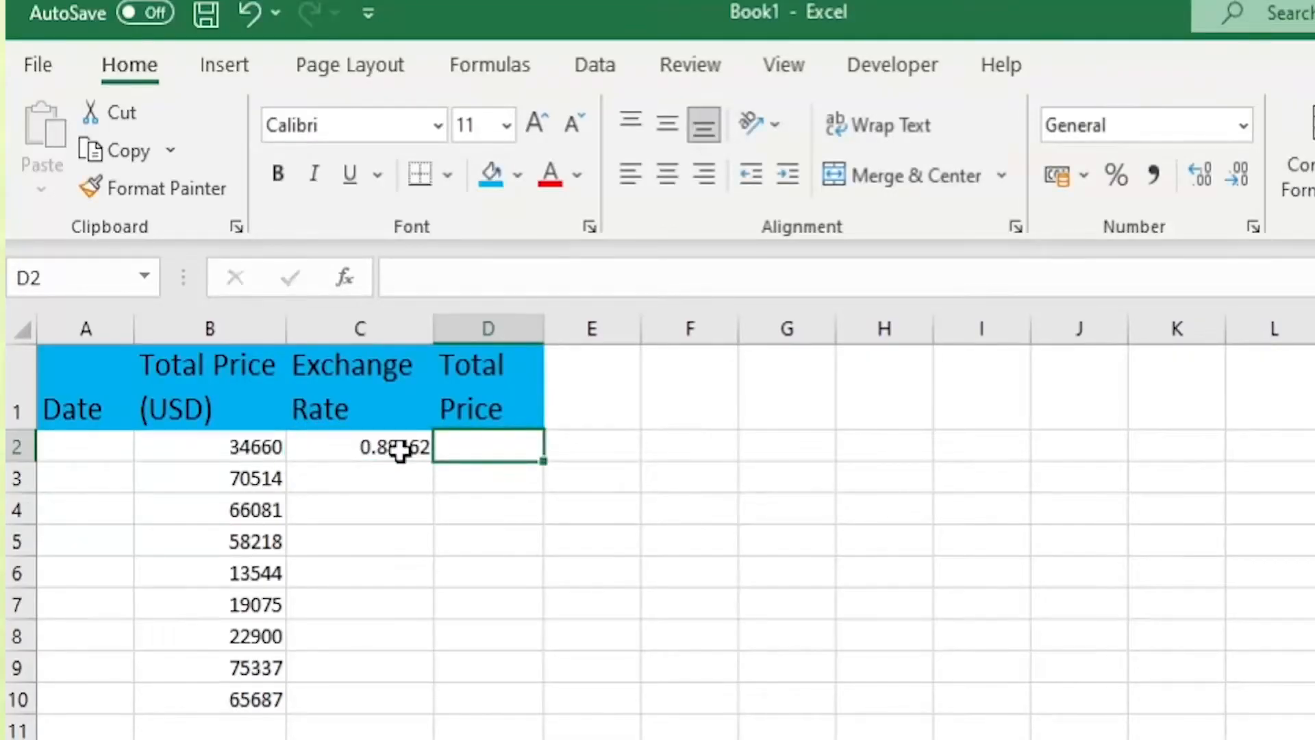
Enter the formula =B2*$C$2 in cell D2 to convert the first USD price with the fixed exchange rate.
click(497, 279)
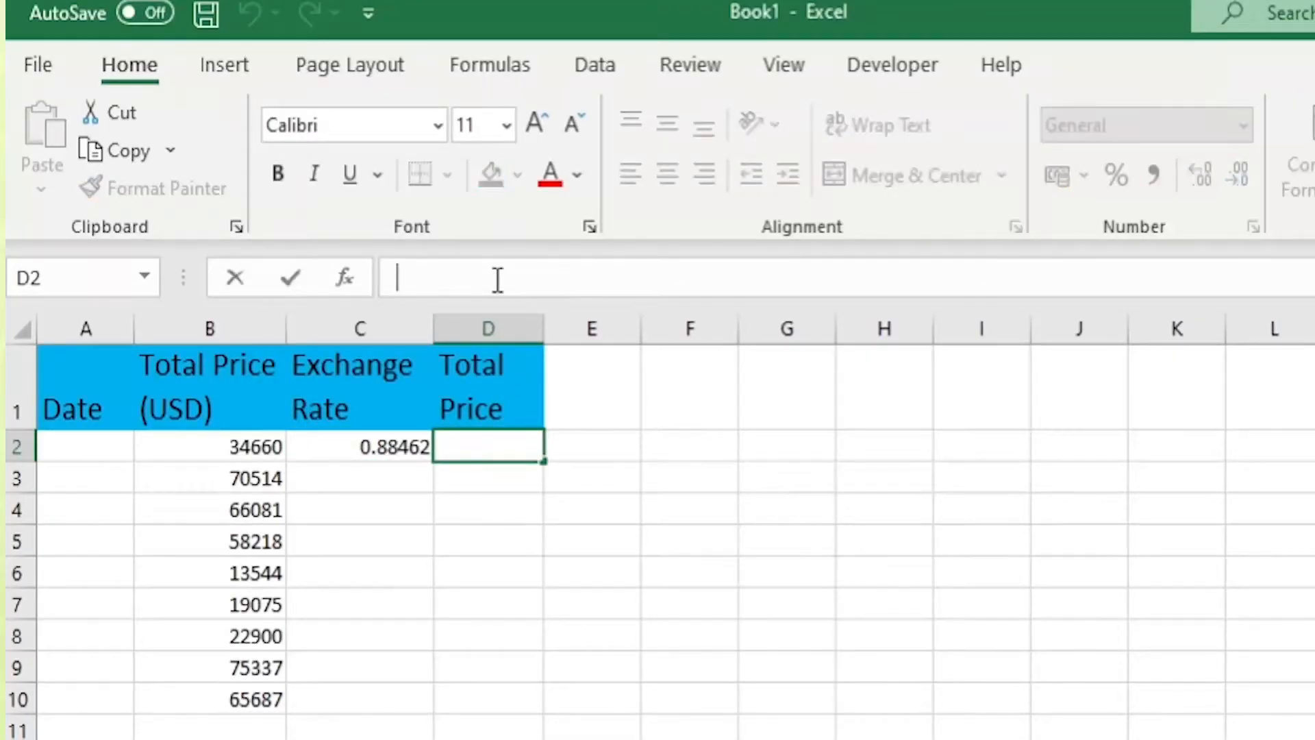
text(=)
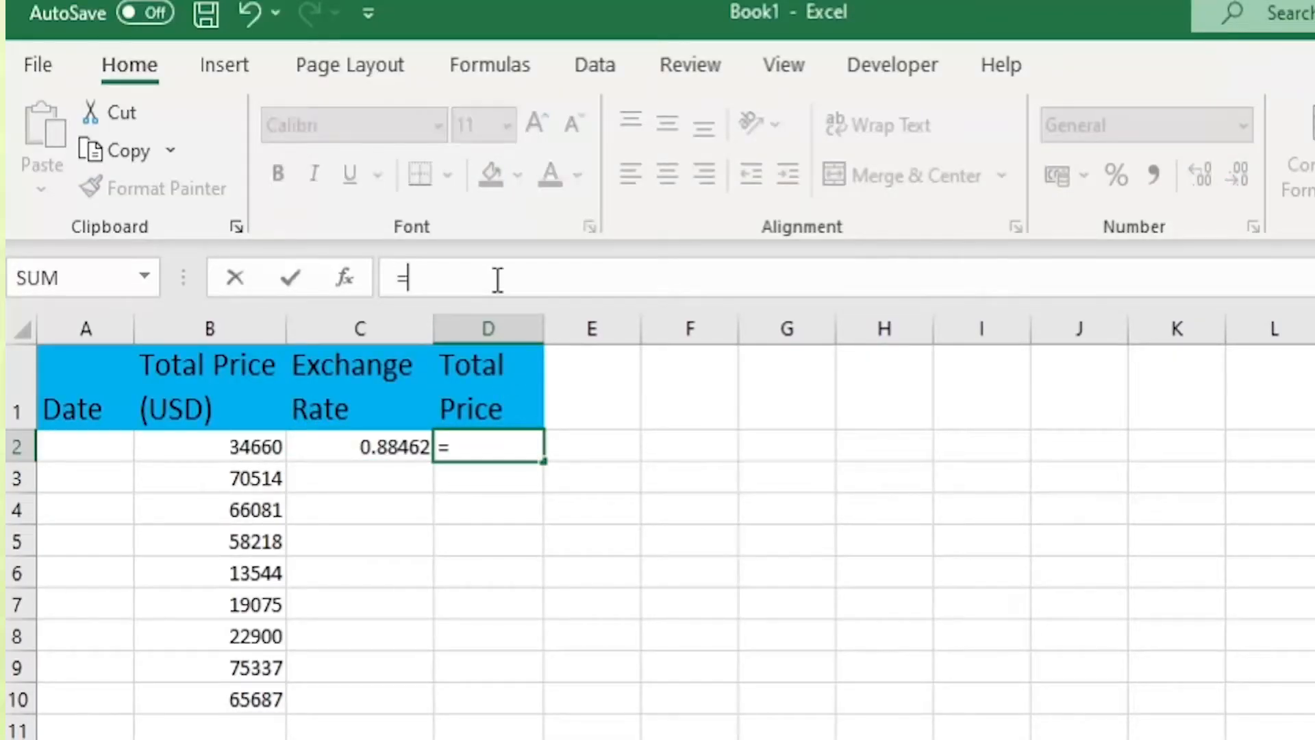
click(247, 449)
text(*$)
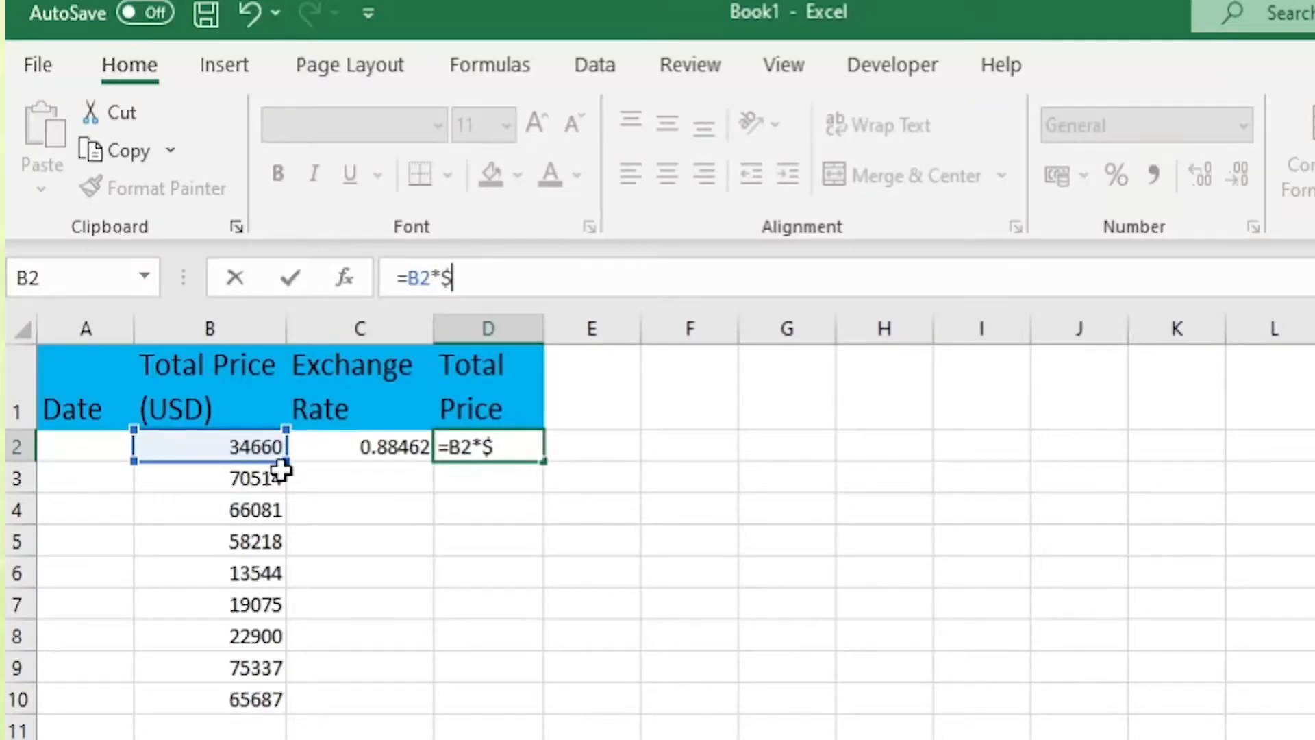
text(C)
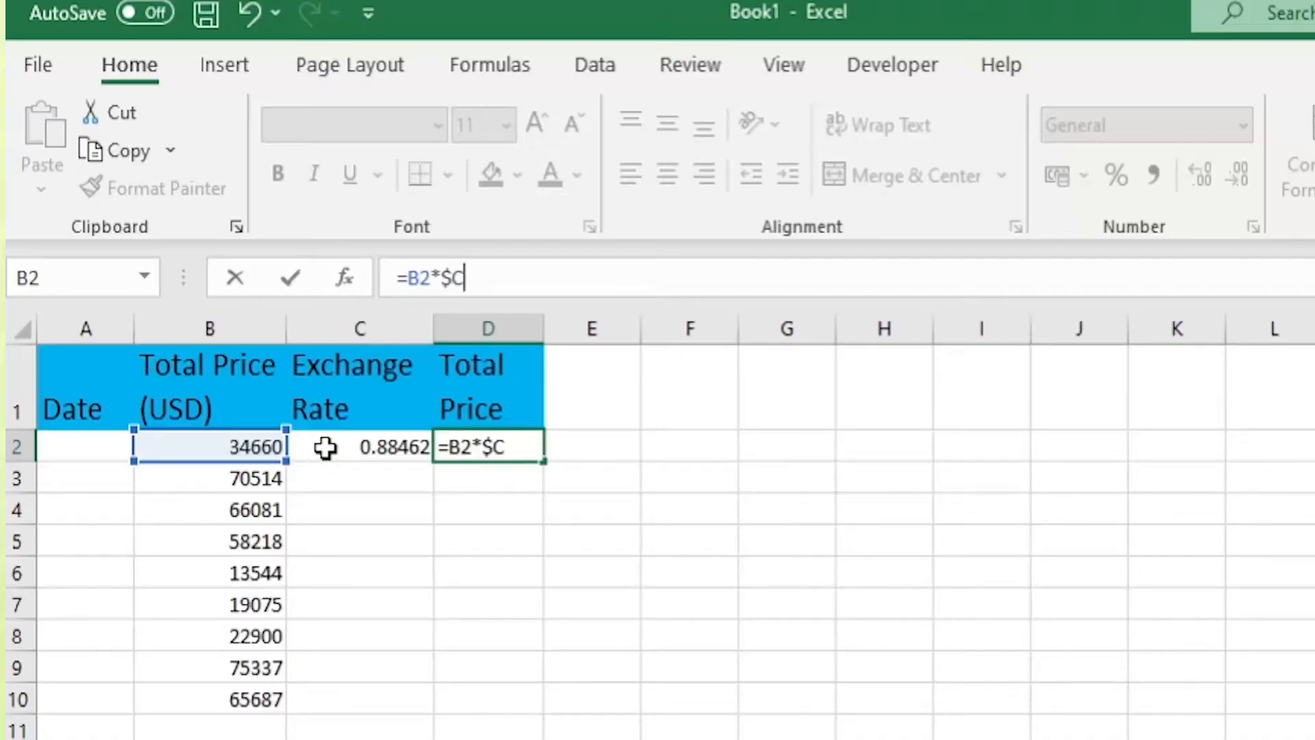
text($2)
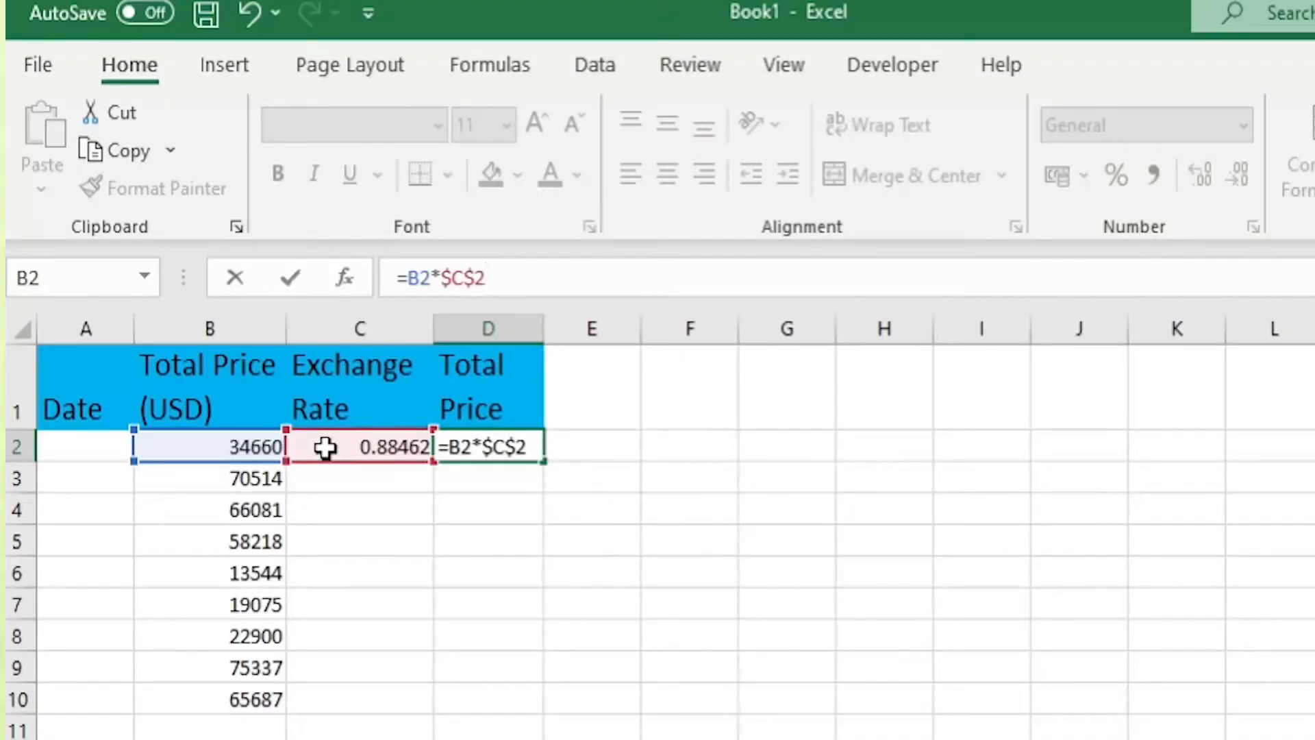
key(Return)
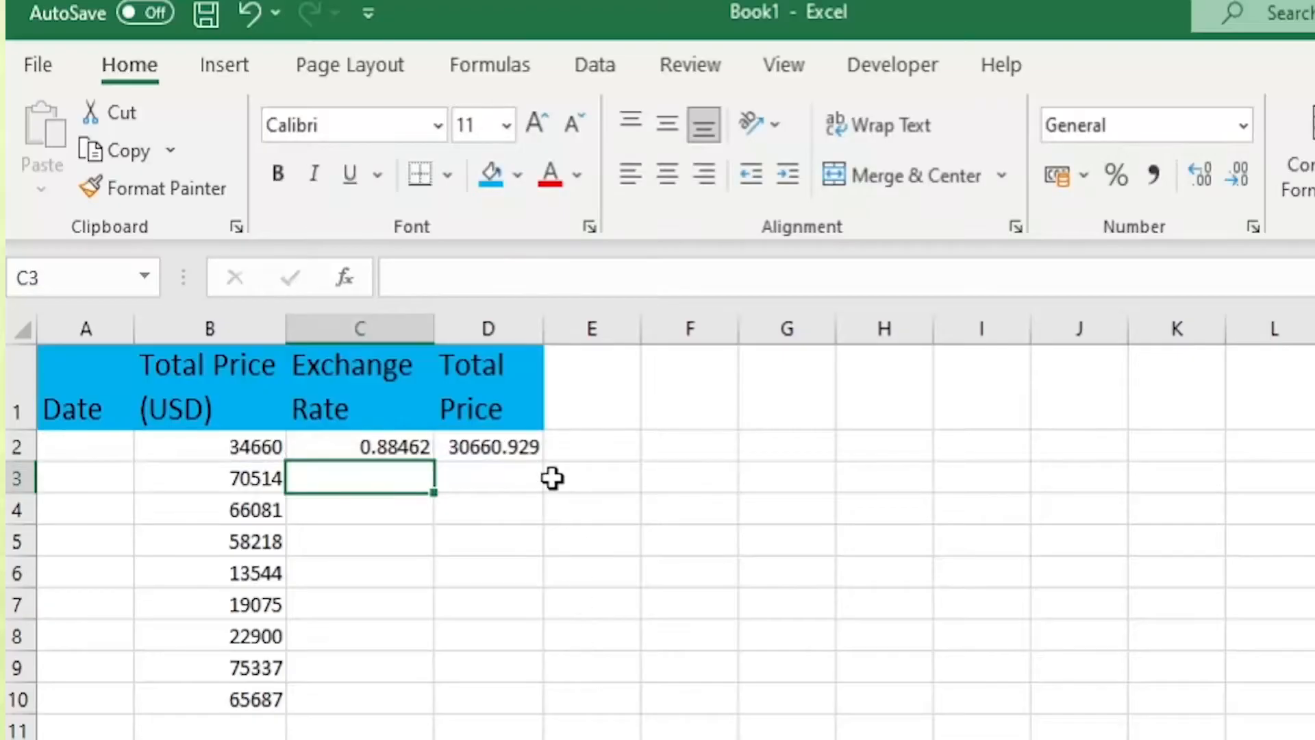
Fill the conversion formula from D2 down to D10.
click(534, 446)
drag(550, 468, 558, 709)
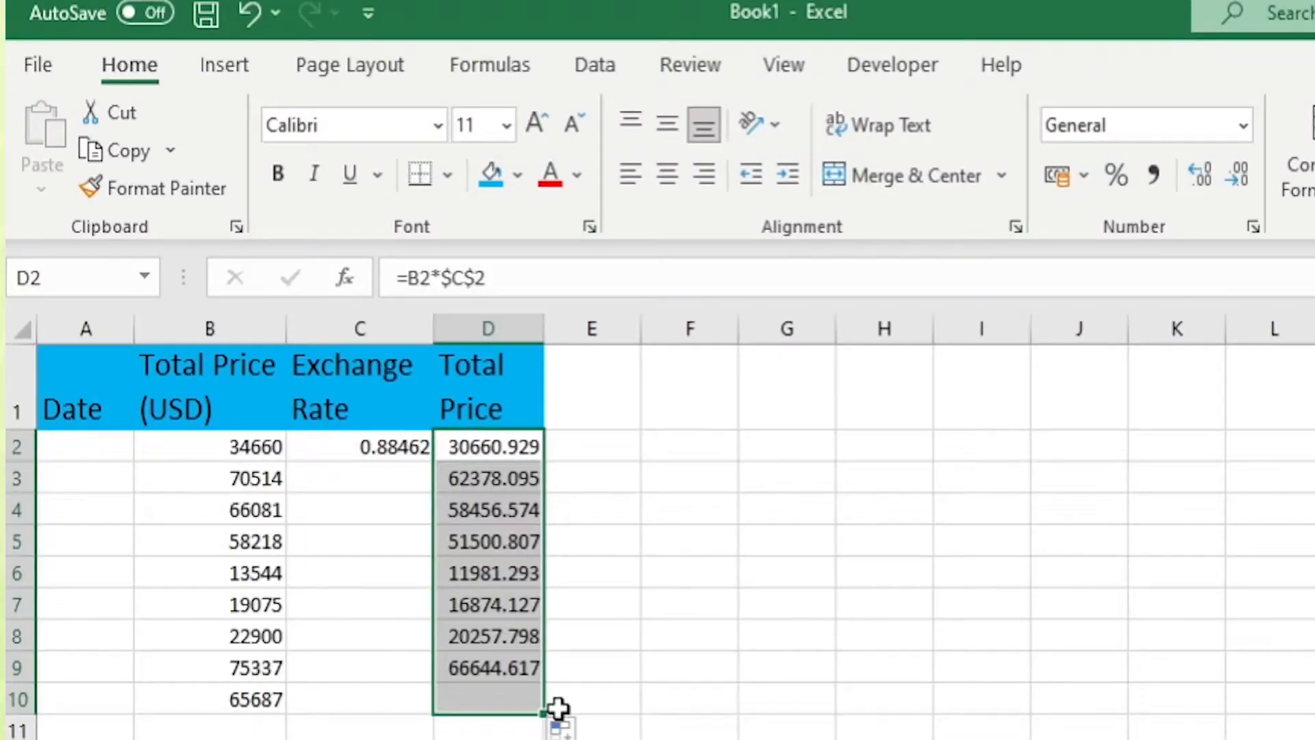
click(602, 601)
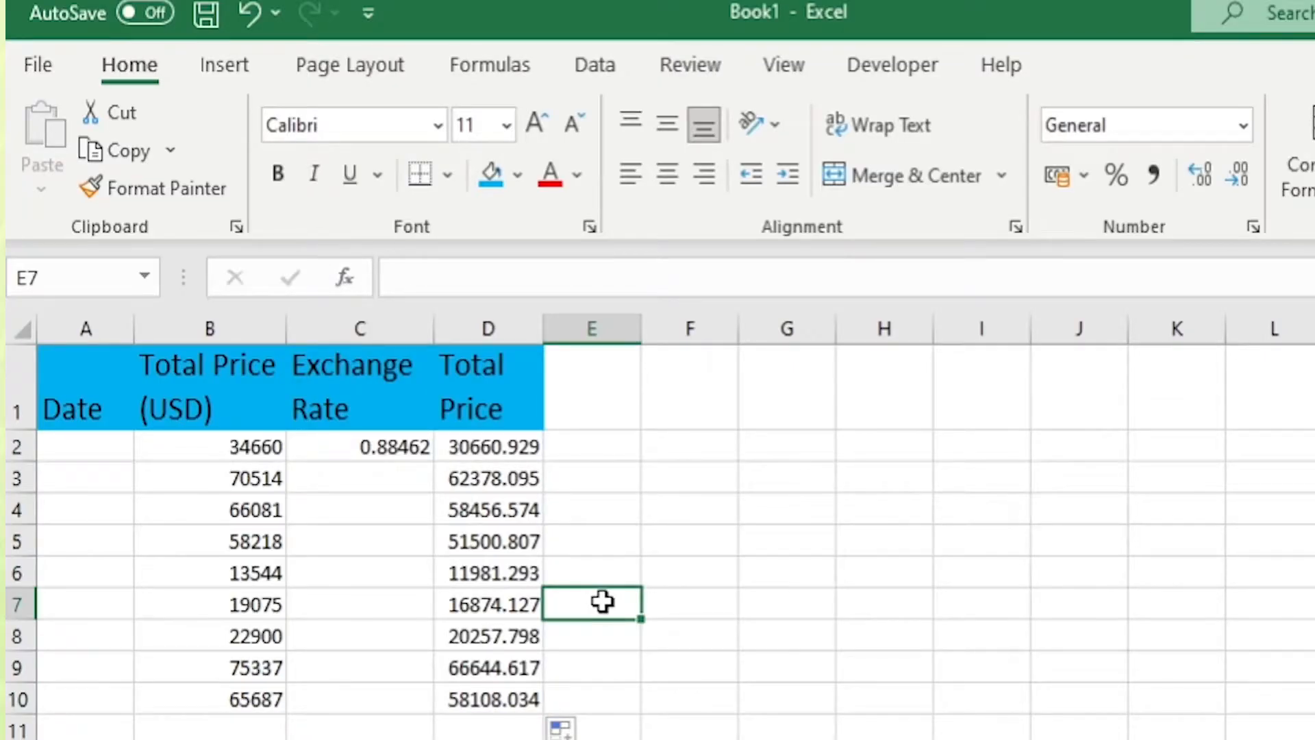
click(689, 542)
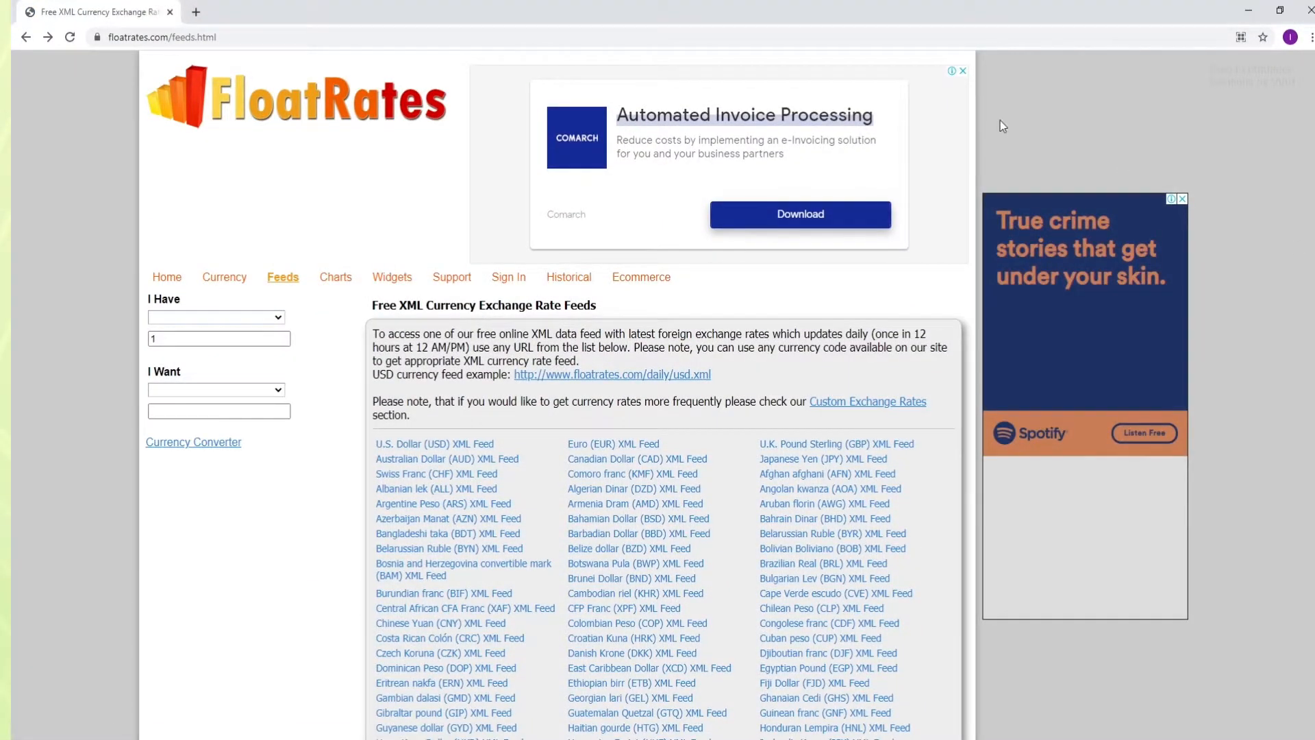
Browse the list of currency exchange rate feeds and open the USD example feed usd.xml.
scroll(972, 131, down, 4)
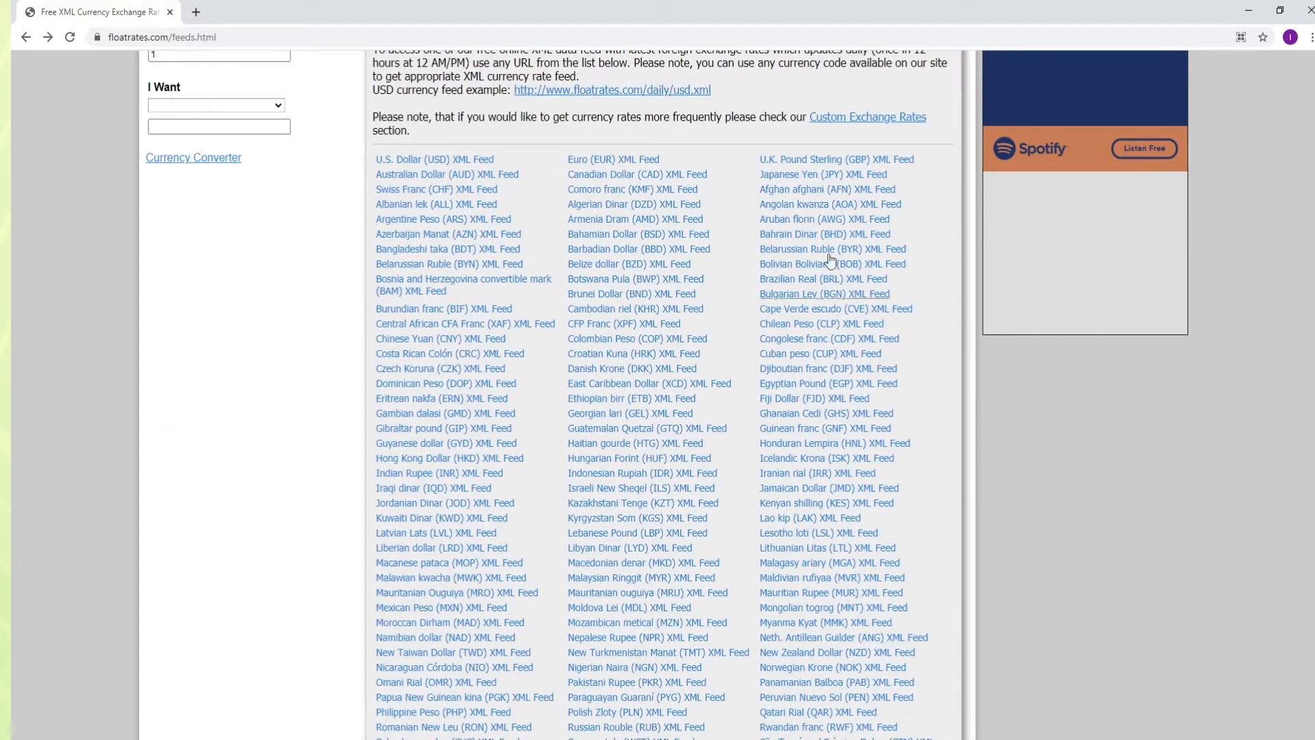
scroll(843, 568, up, 4)
click(663, 376)
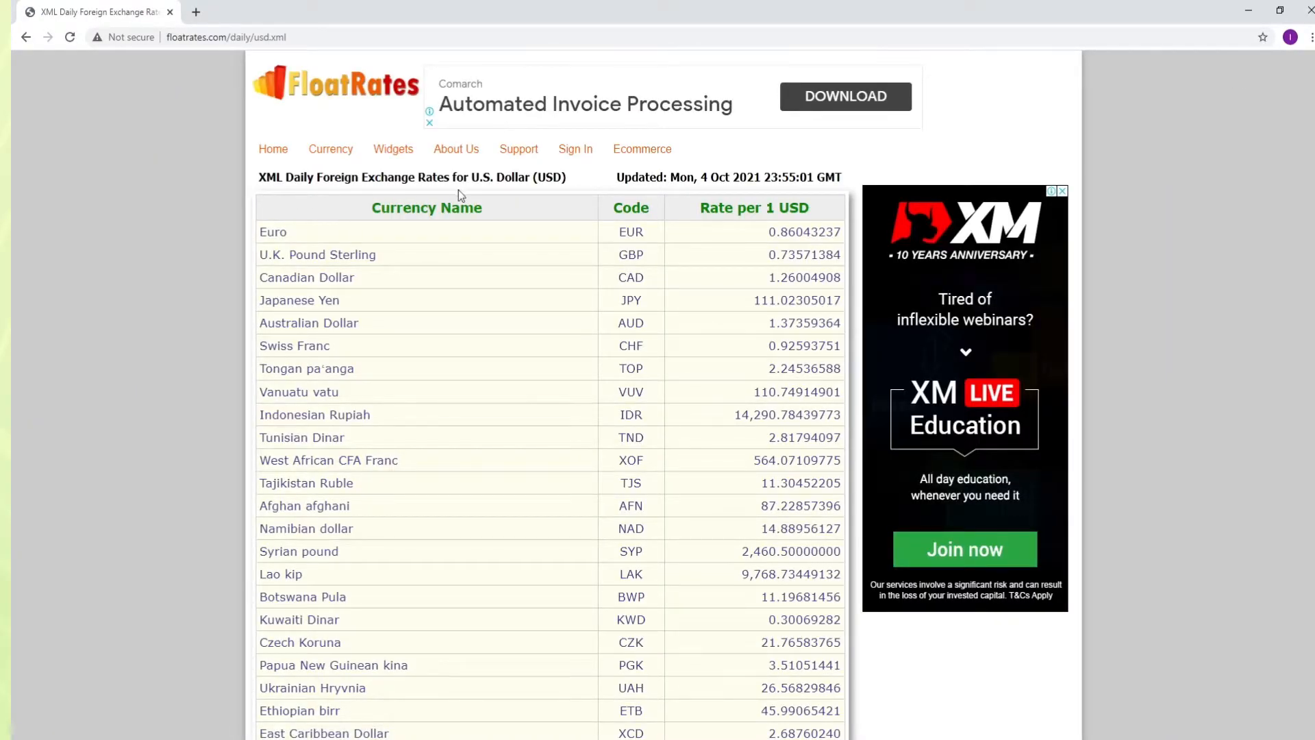
Copy the web address of the USD exchange rate feed.
click(397, 38)
right_click(397, 41)
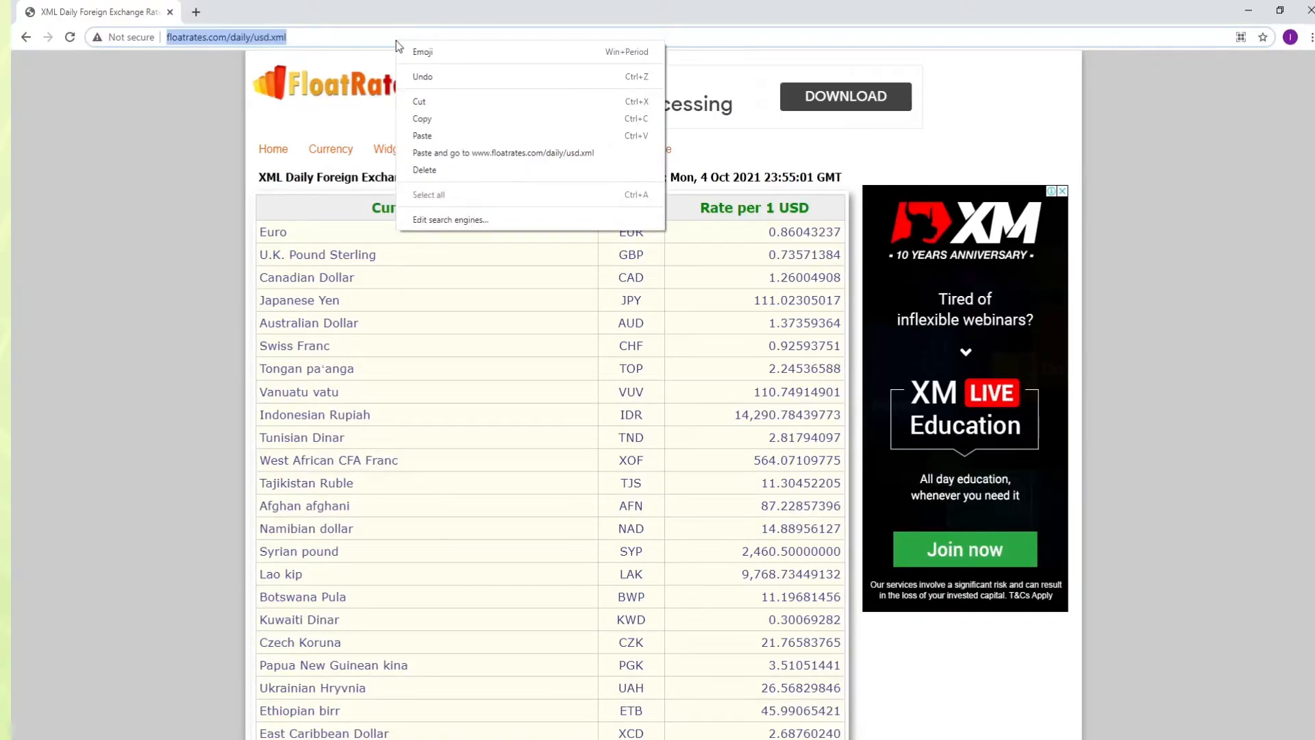
click(419, 120)
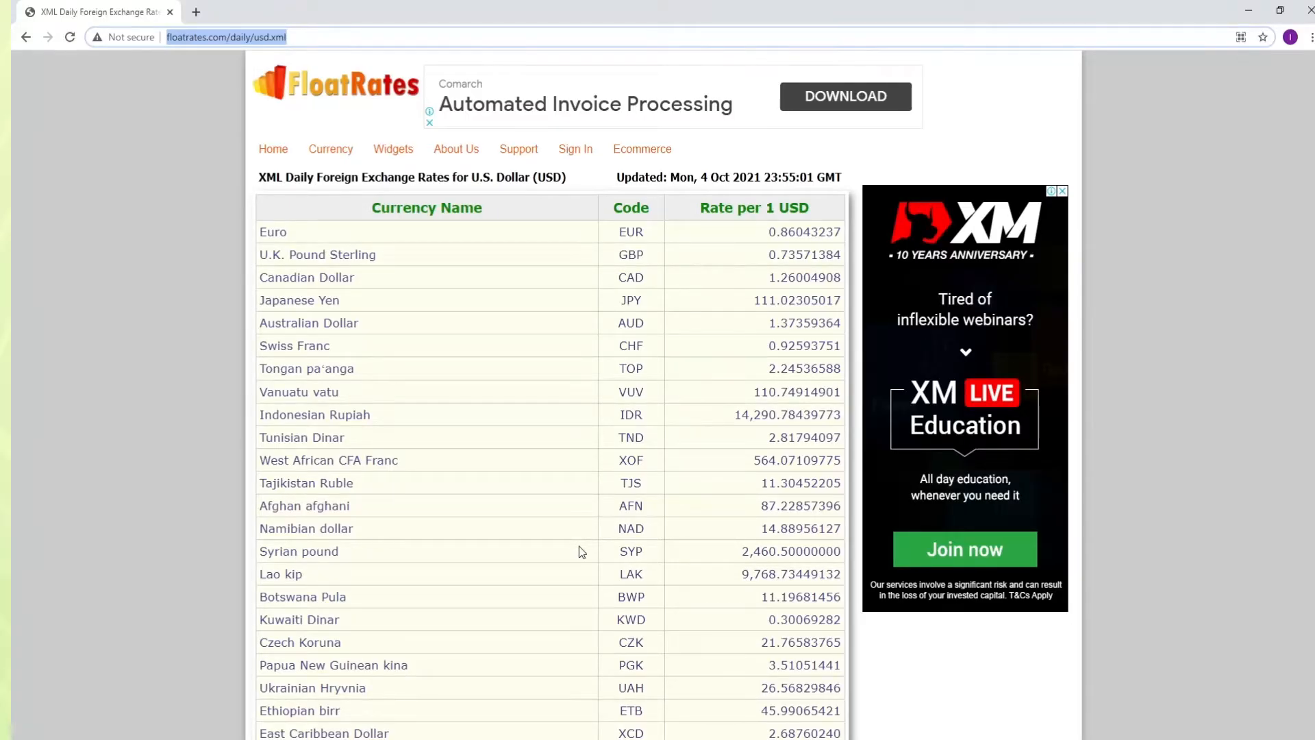
click(726, 738)
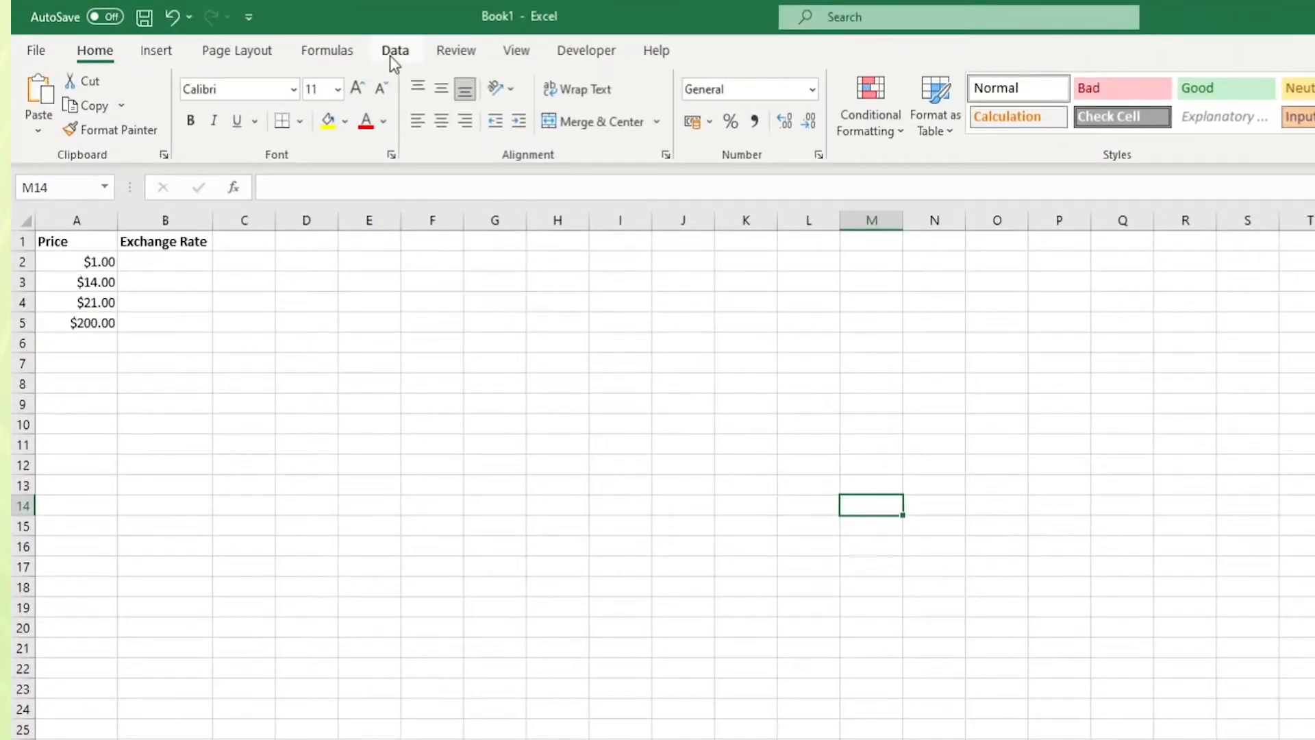
click(280, 35)
click(51, 126)
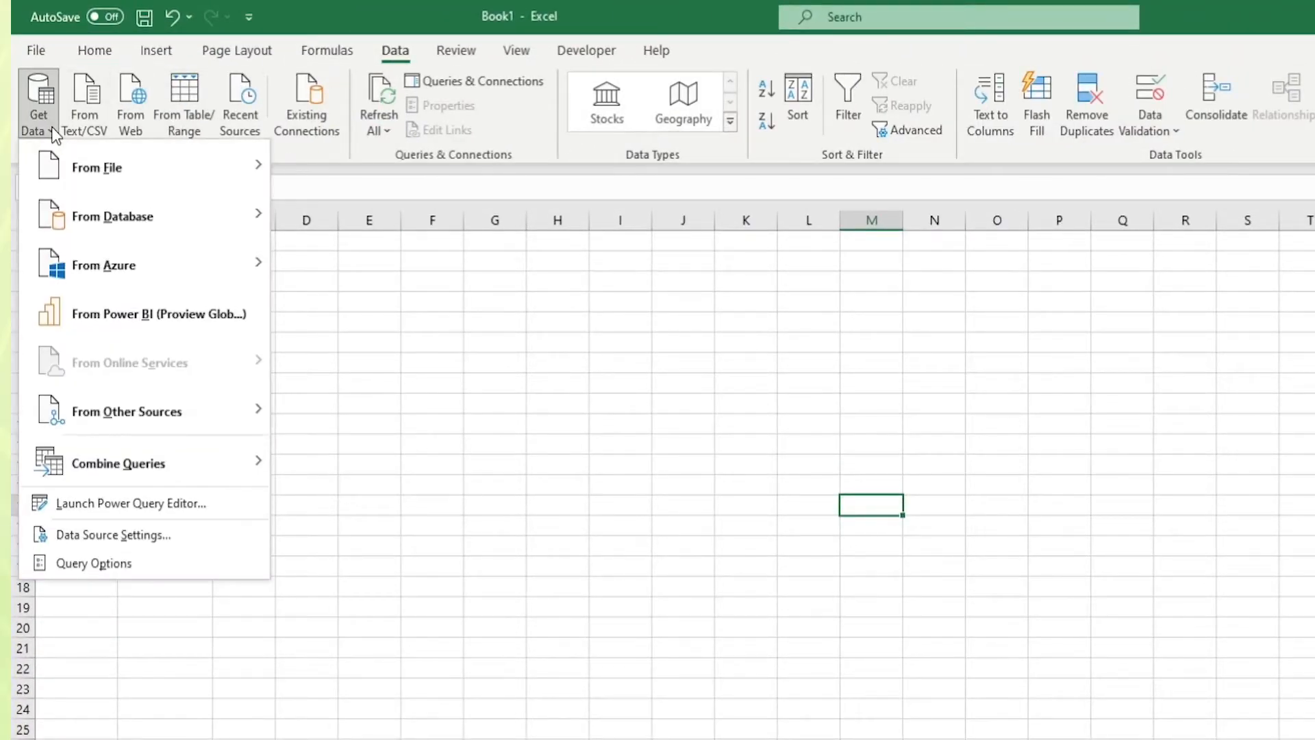
mouse_move(55, 171)
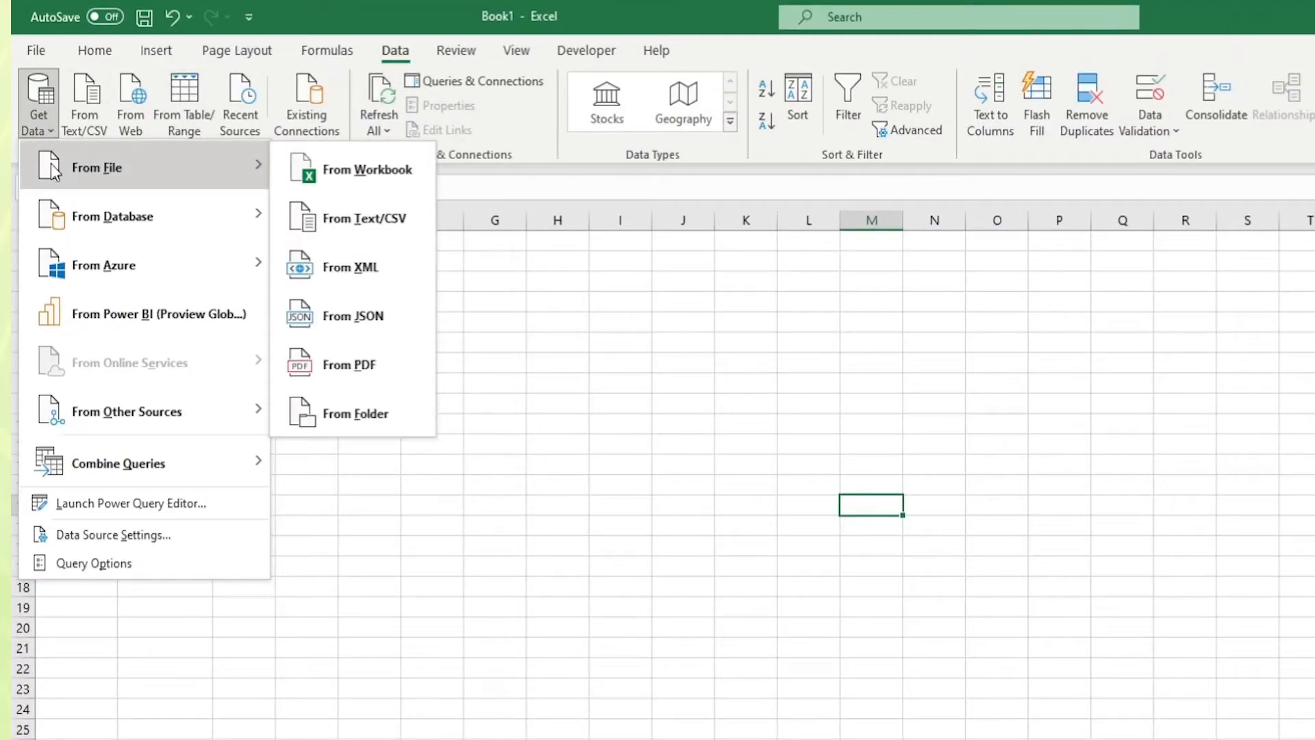
click(361, 271)
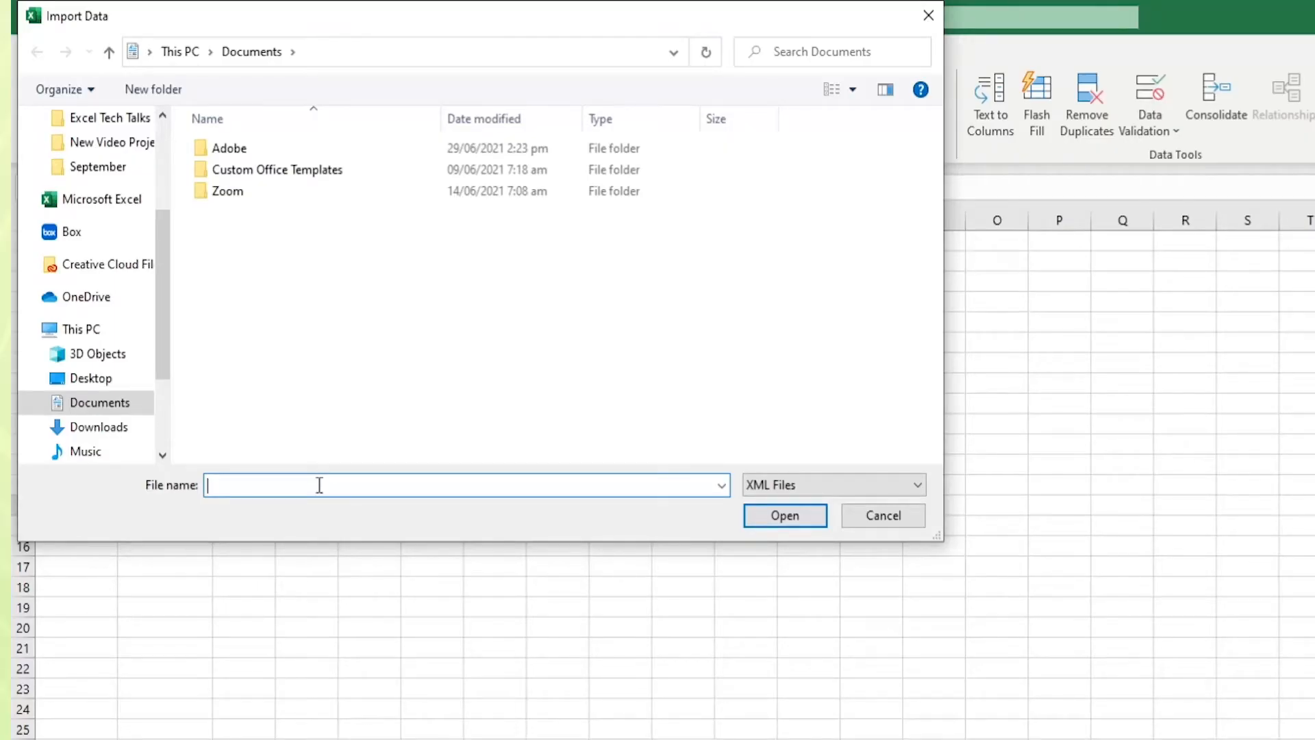
key(ctrl+v)
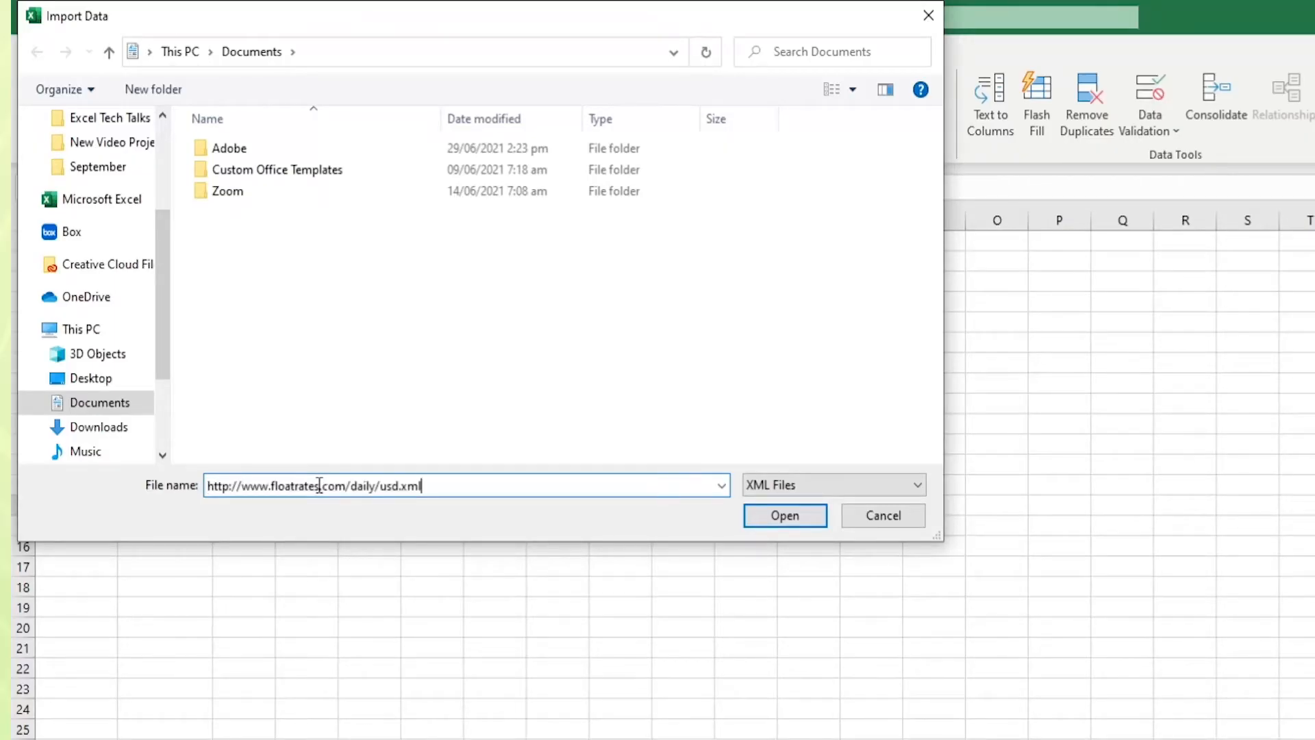
click(809, 517)
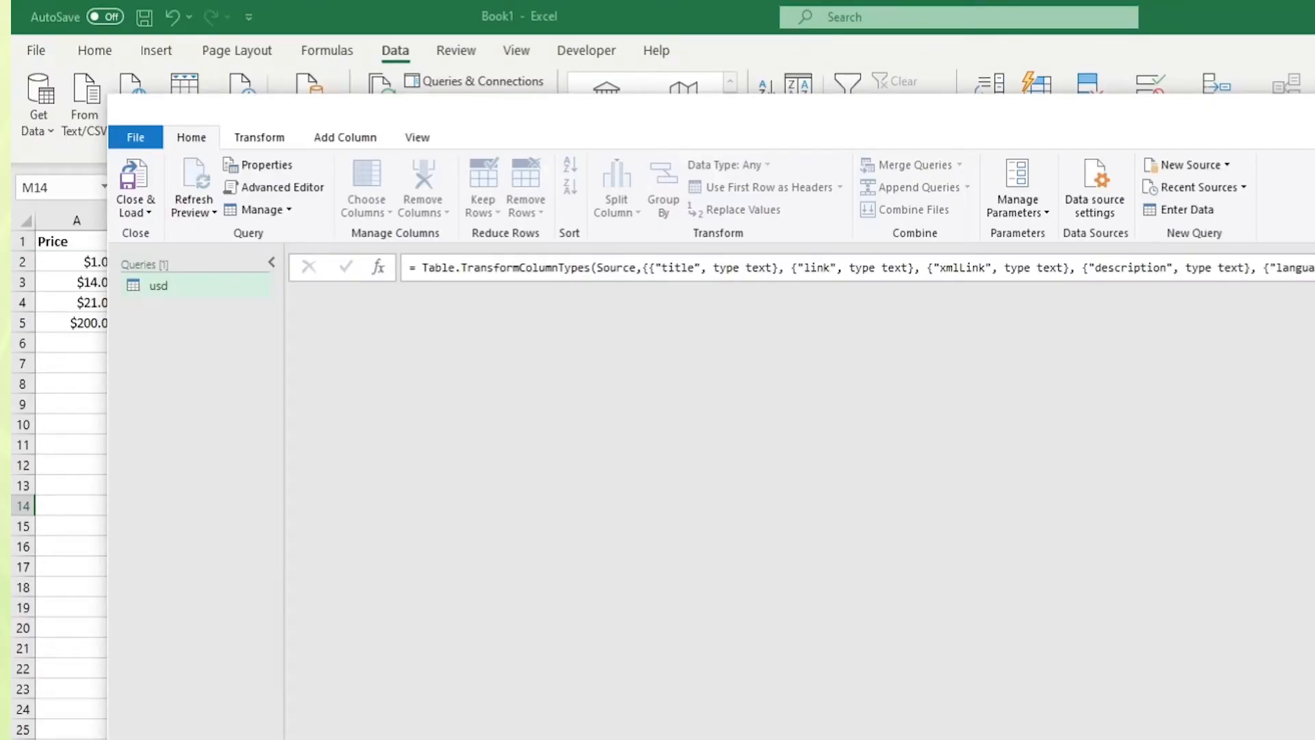
Open the nested exchange rate table in the usd query and load its rows into a new worksheet.
scroll(799, 350, right, 10)
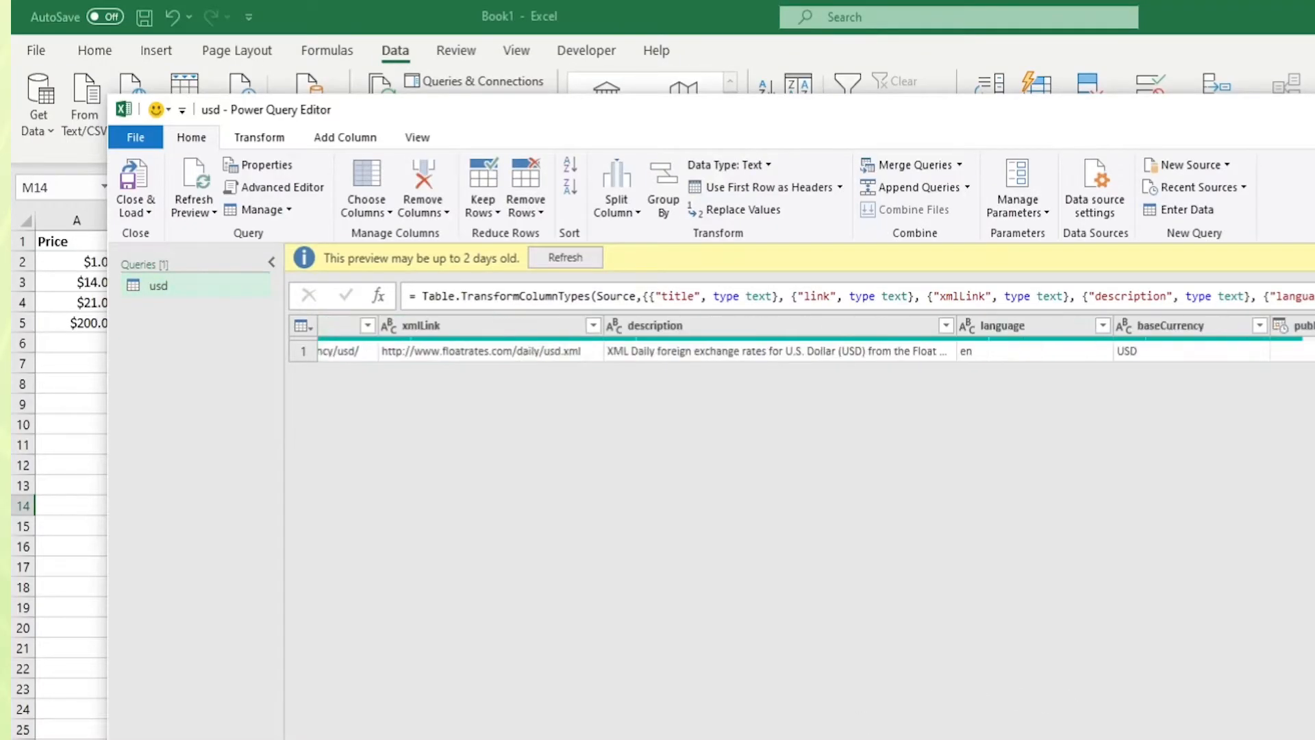
click(1314, 326)
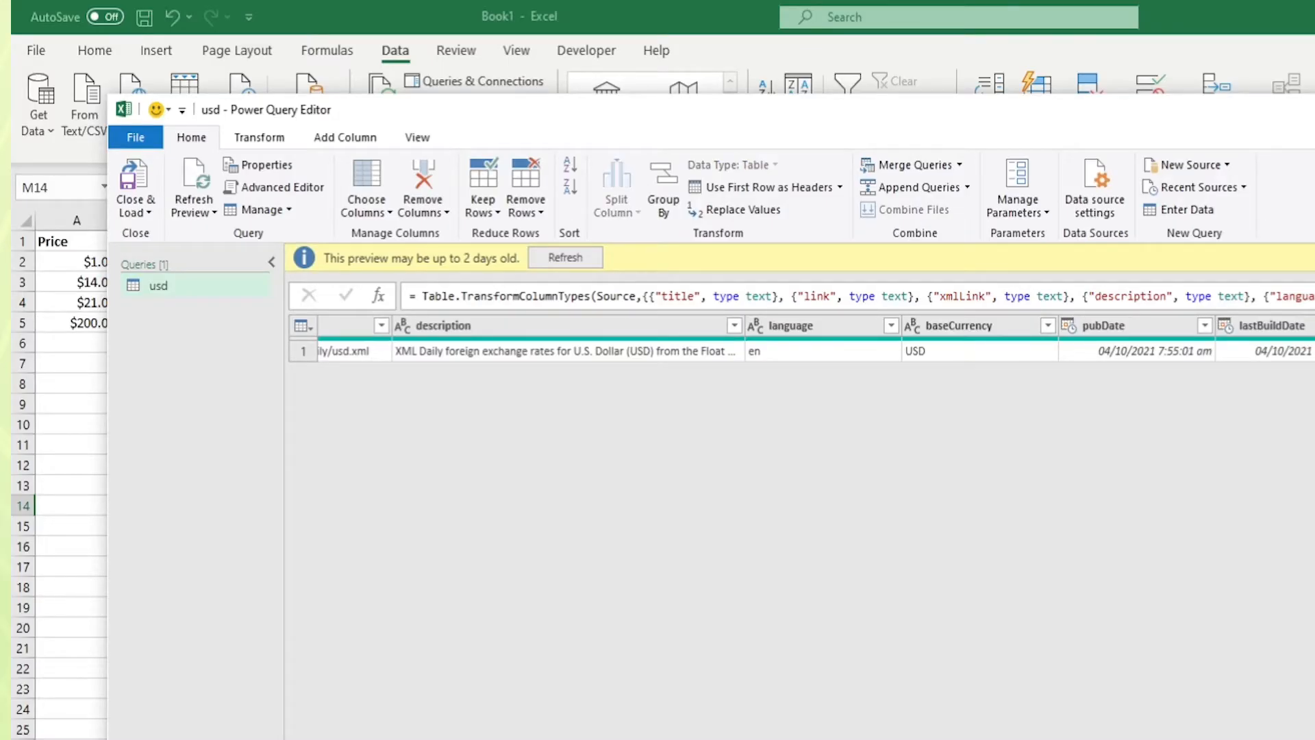
click(1314, 351)
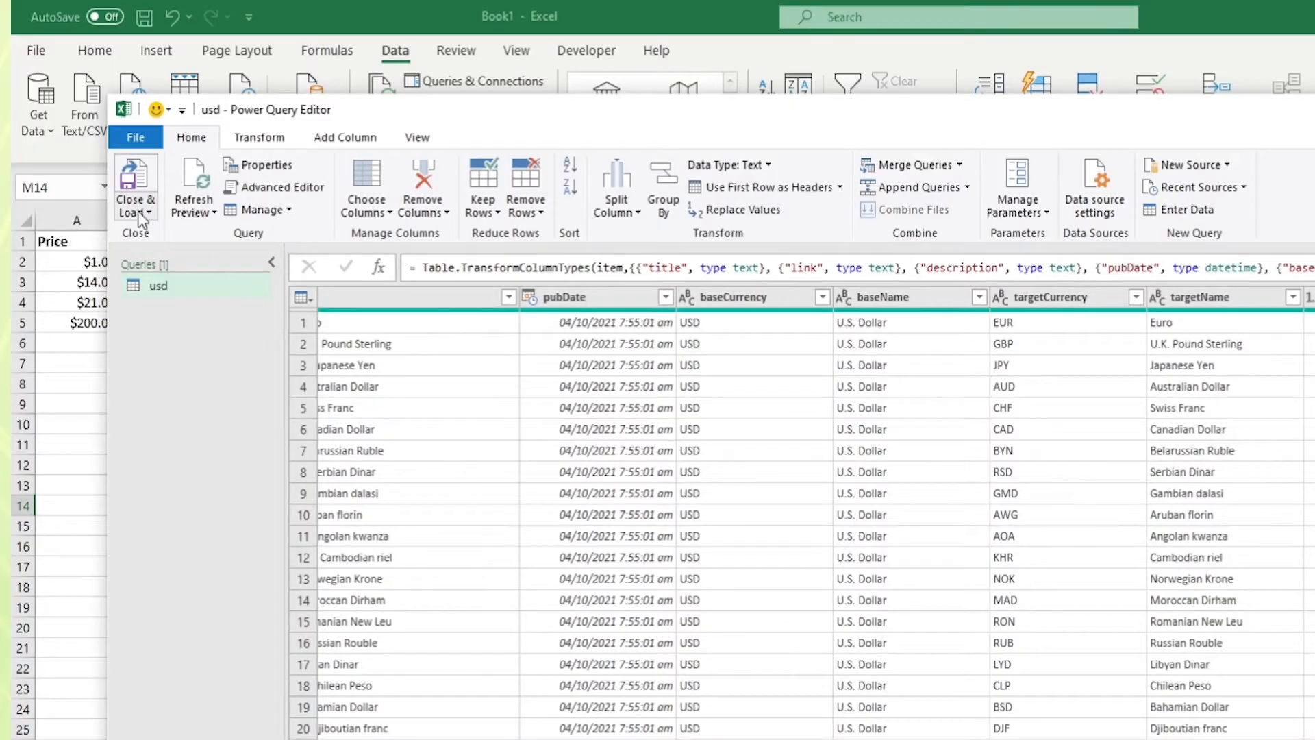
click(137, 185)
click(53, 160)
click(51, 182)
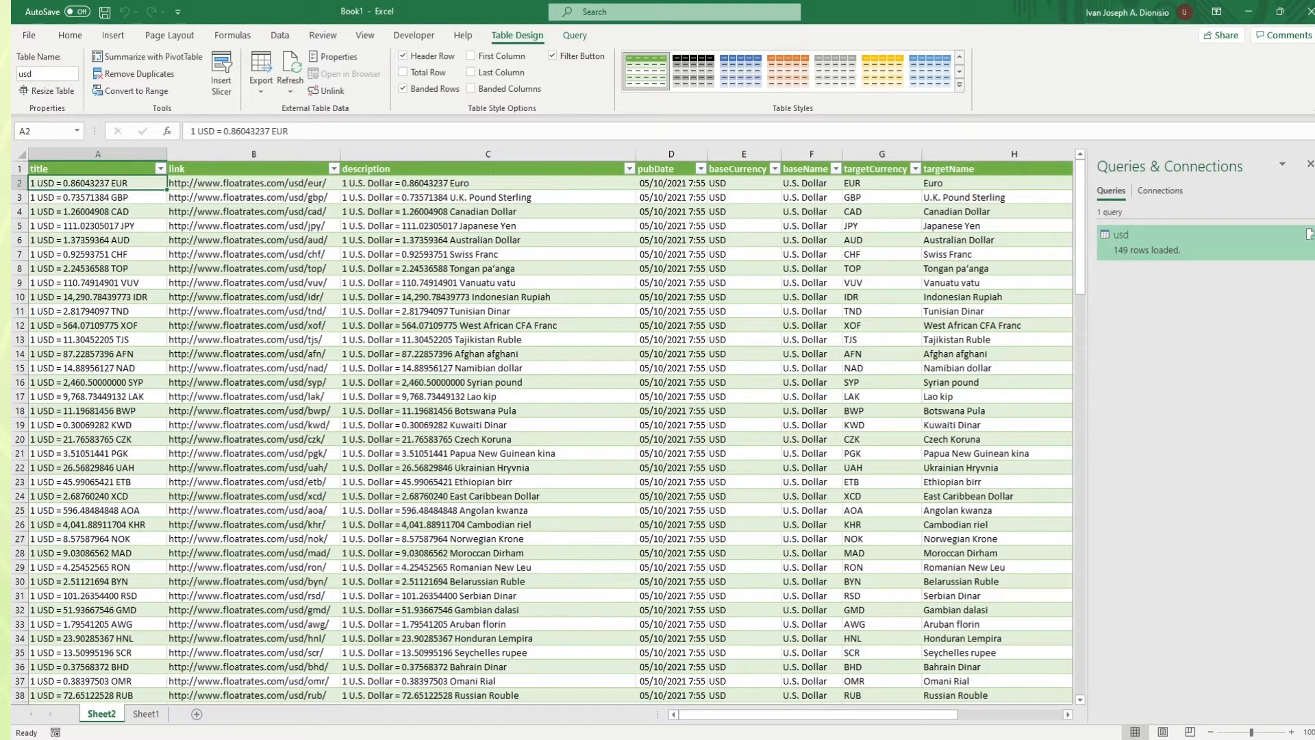
Move Sheet1 ahead of Sheet2 and return to the imported rates table in Sheet2.
click(146, 713)
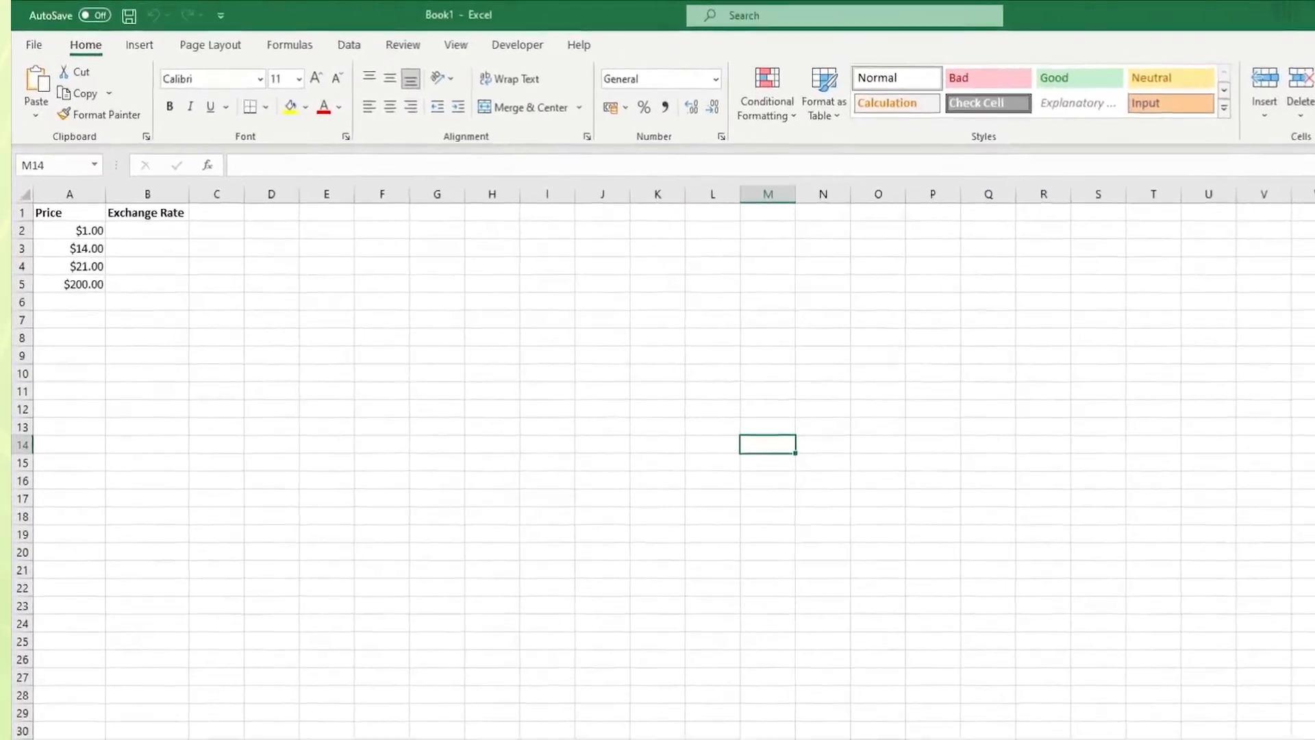
click(146, 714)
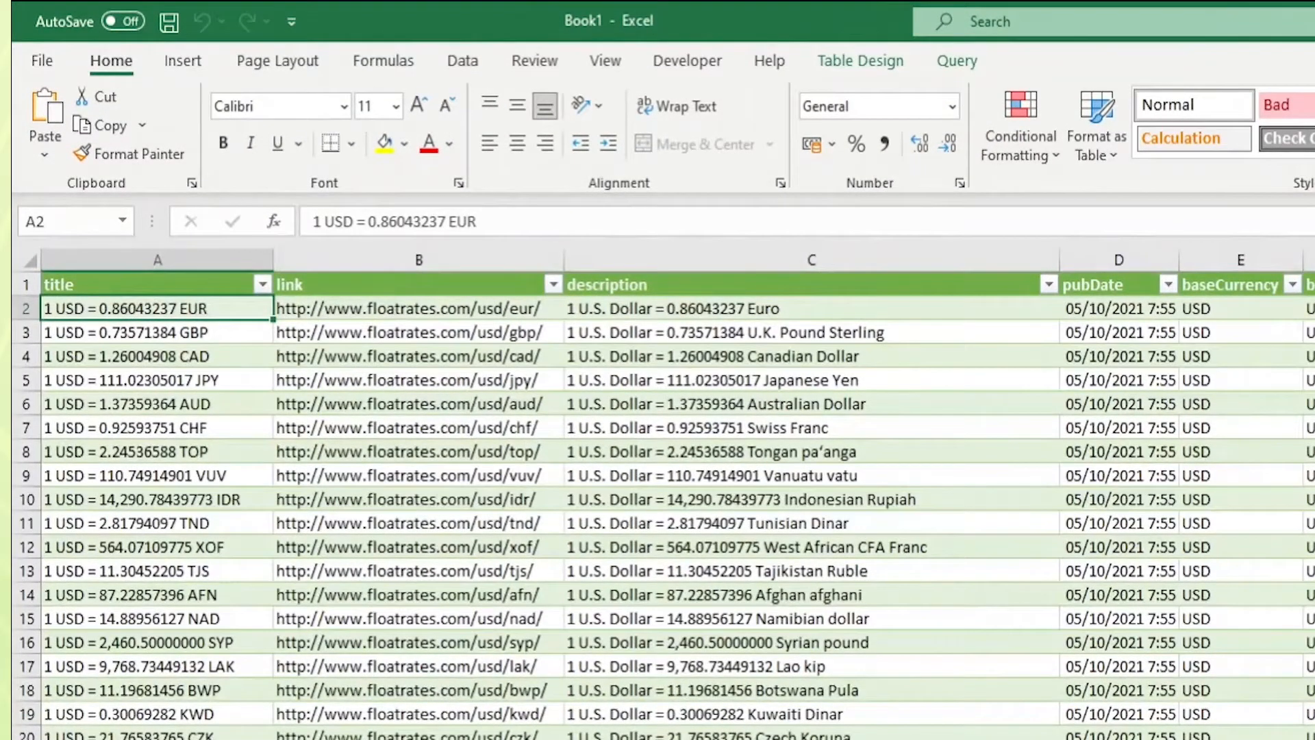
click(463, 62)
click(442, 116)
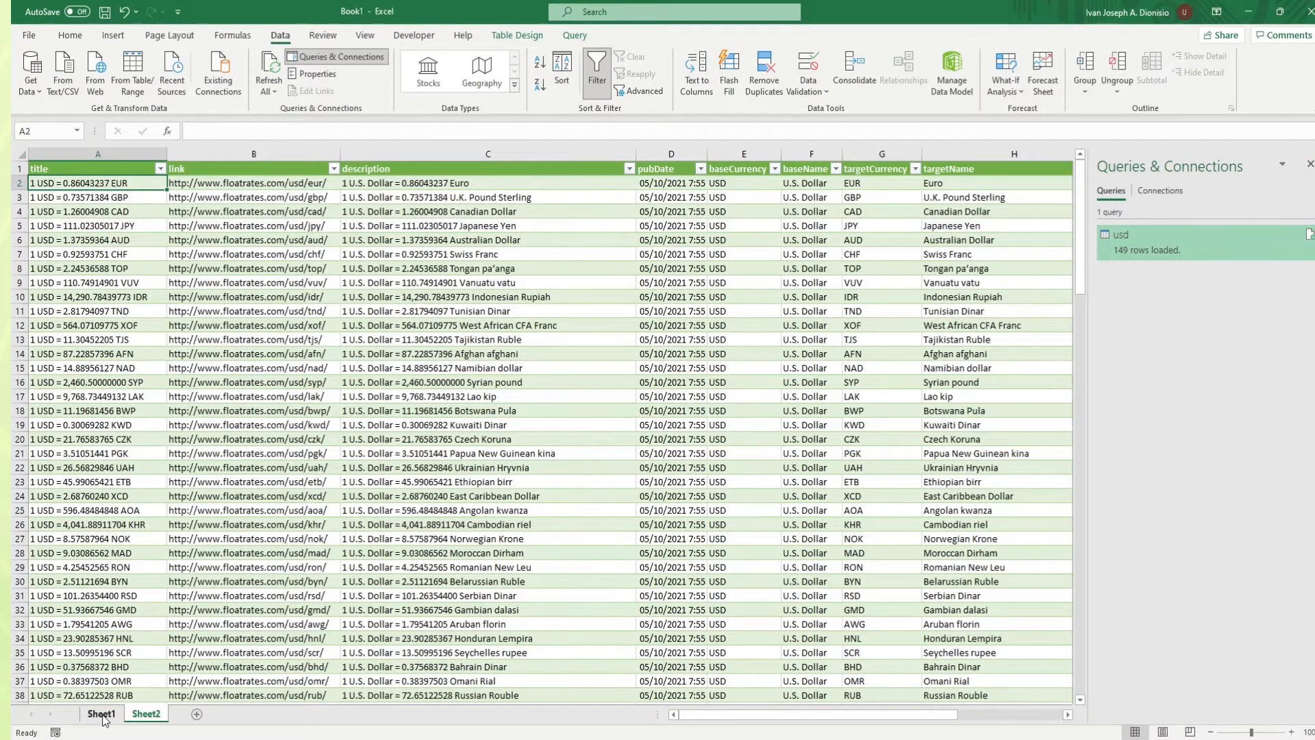
Examine the U.K. Pound Sterling row in Sheet2, including its currency code and the cell holding its exchange rate.
click(864, 197)
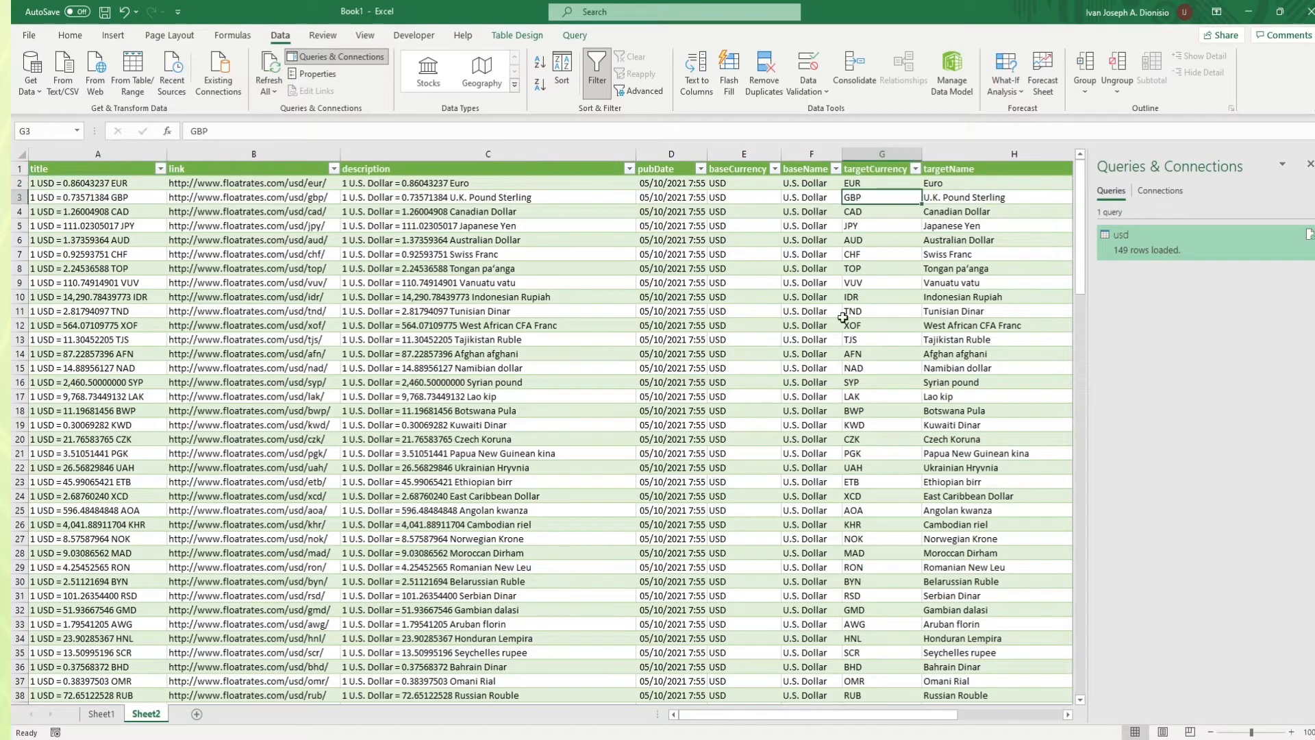
drag(734, 717, 836, 710)
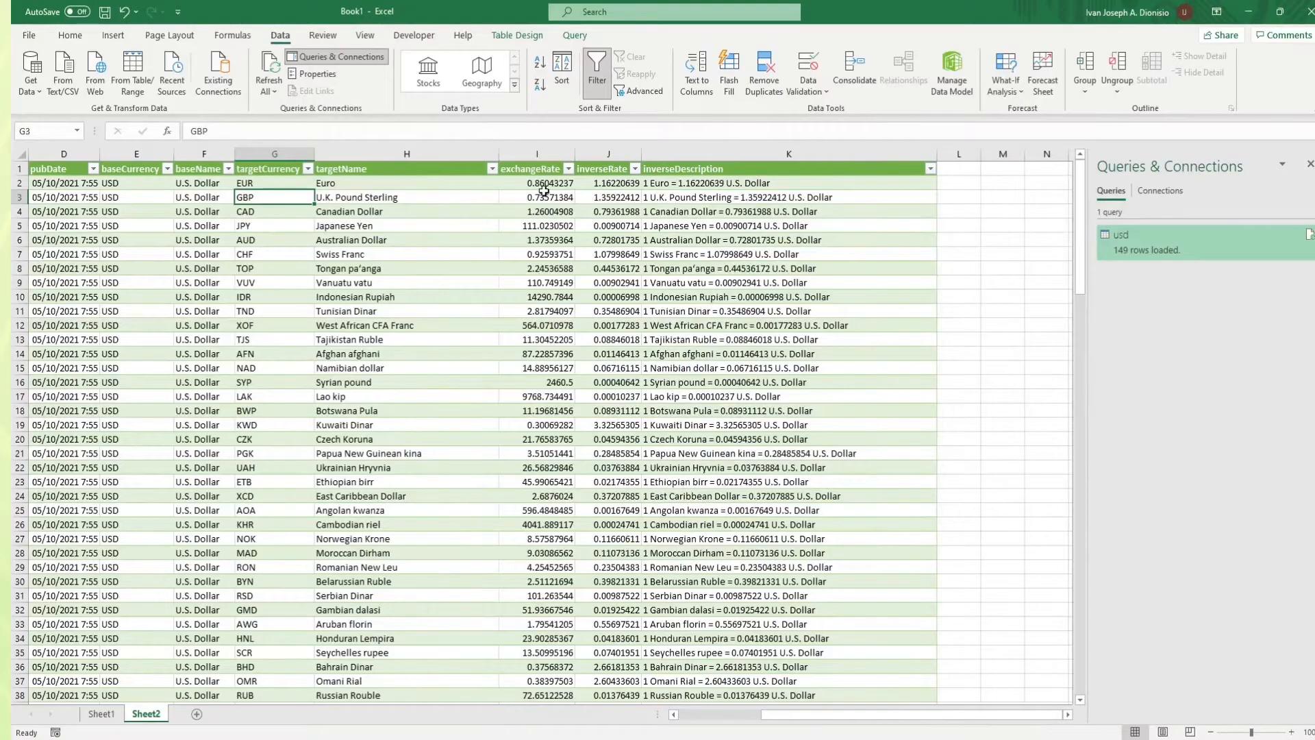
click(547, 199)
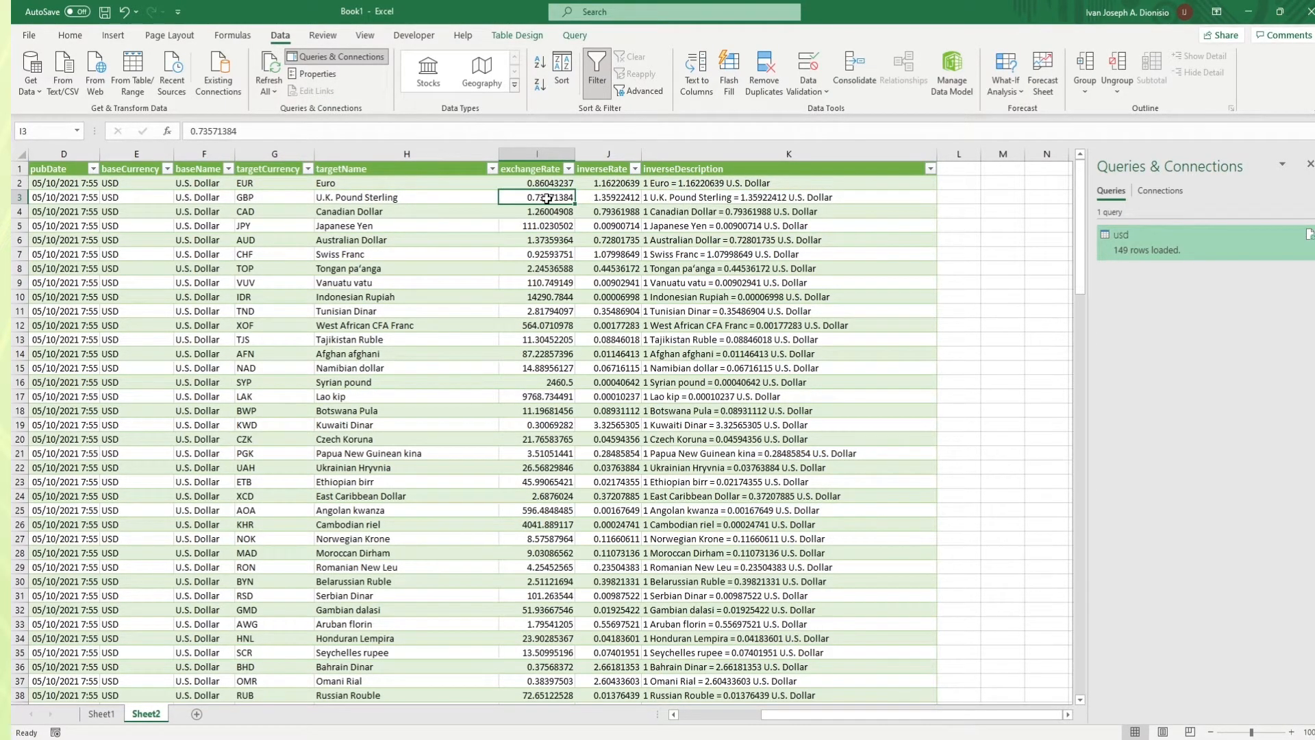
click(434, 200)
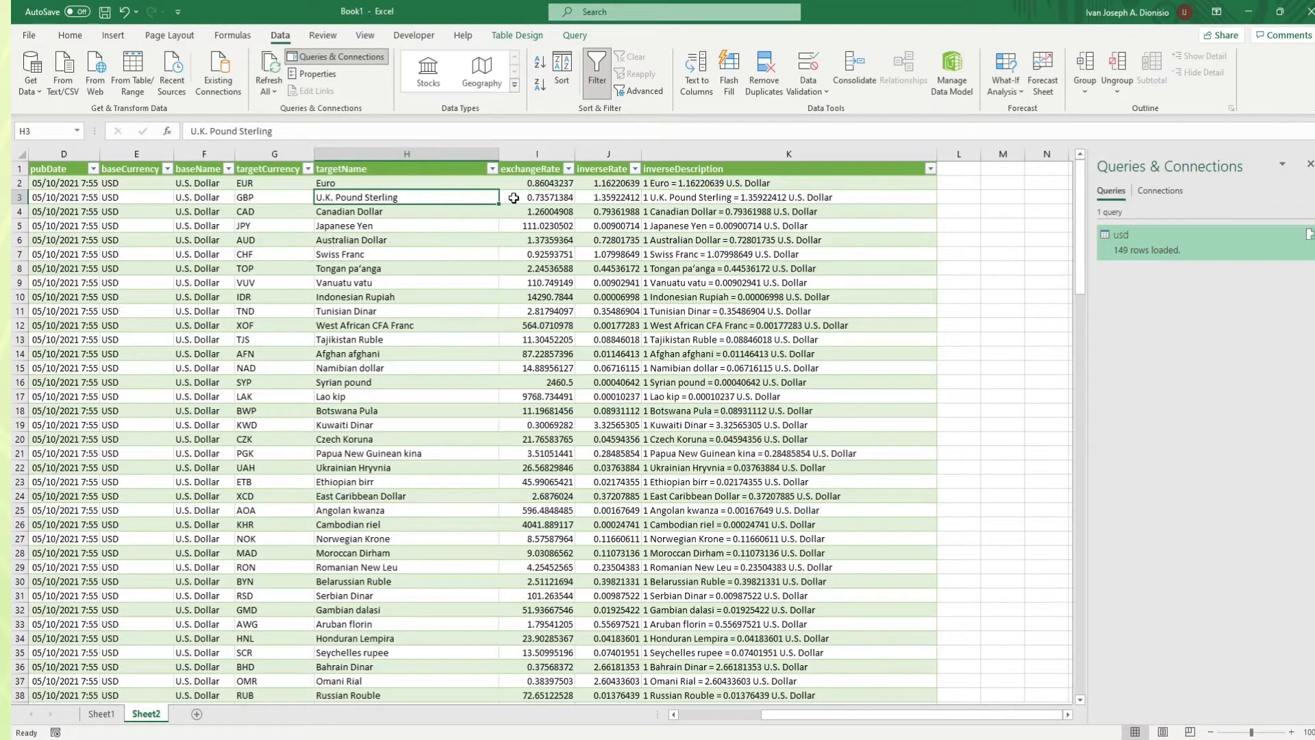
click(514, 198)
click(38, 130)
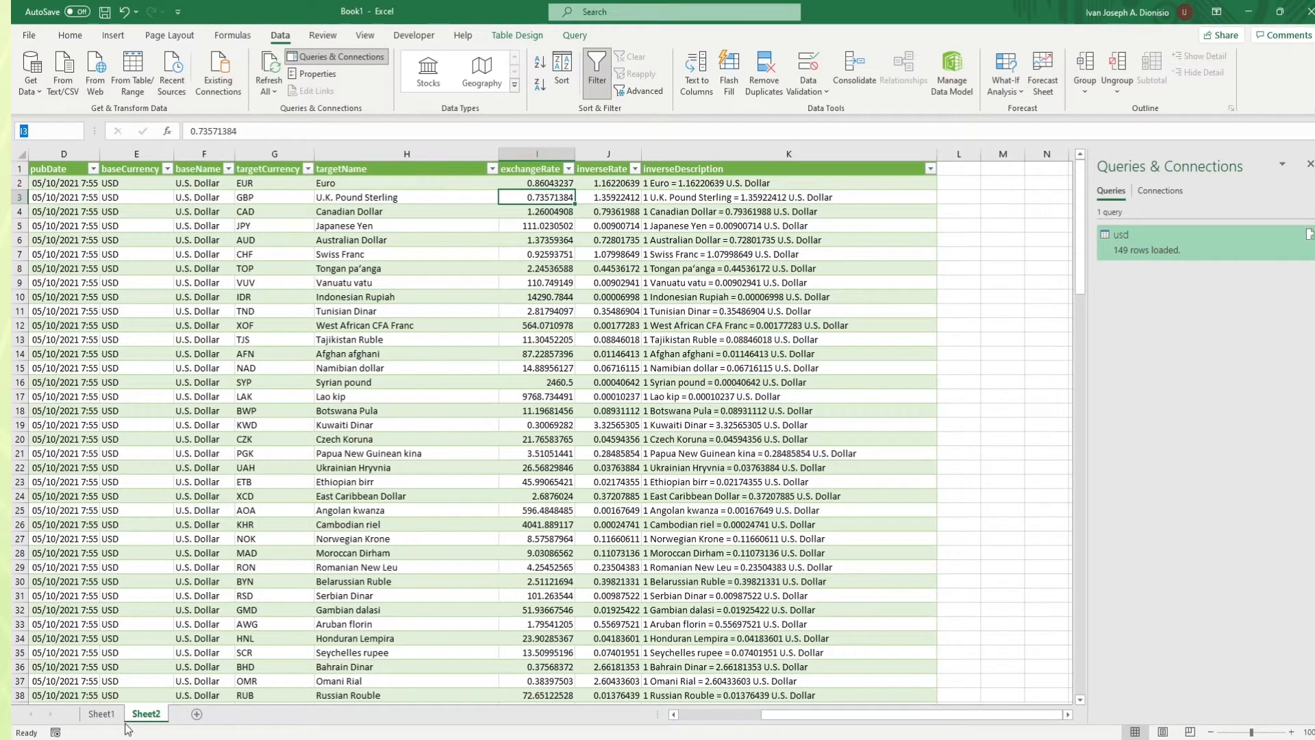
Enter the formula =A2*Sheet2!$I$3 in cell B2 of Sheet1 to convert the first price with the imported GBP rate.
click(101, 714)
click(107, 185)
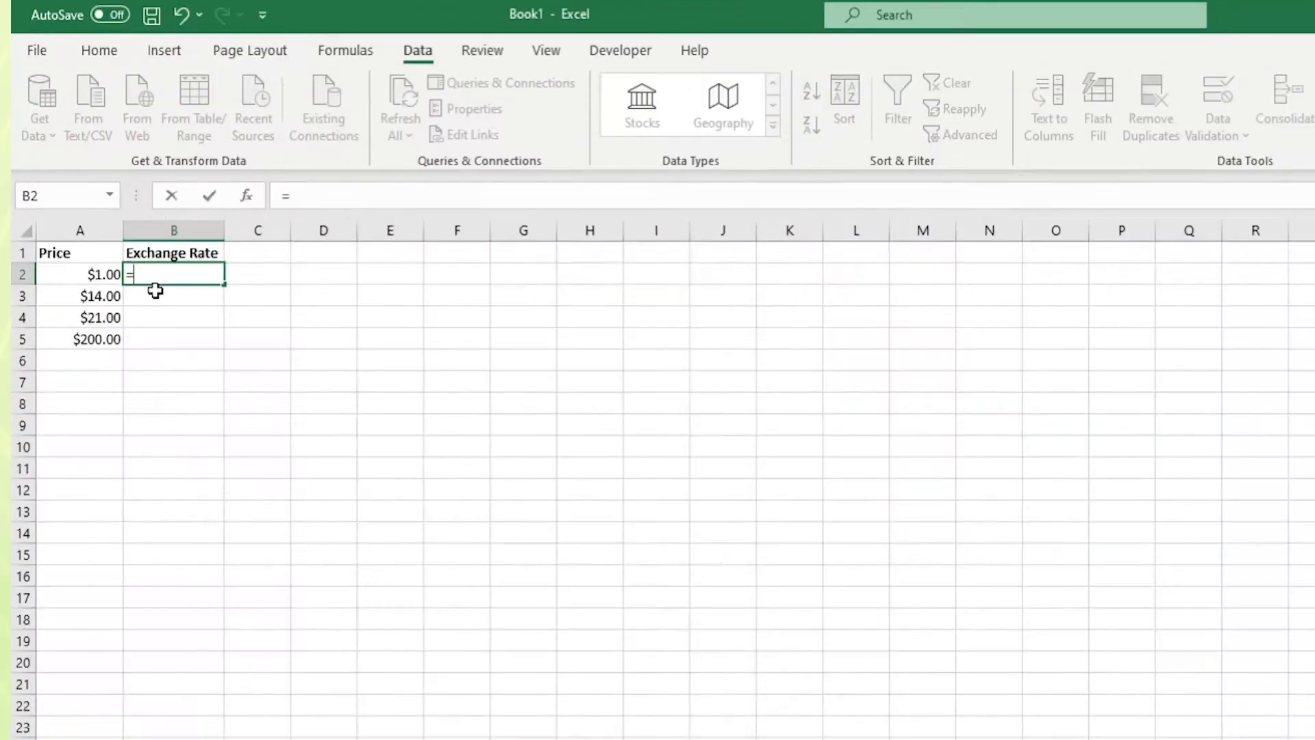
text(=)
click(65, 183)
text(*)
key(ctrl+Page_Down)
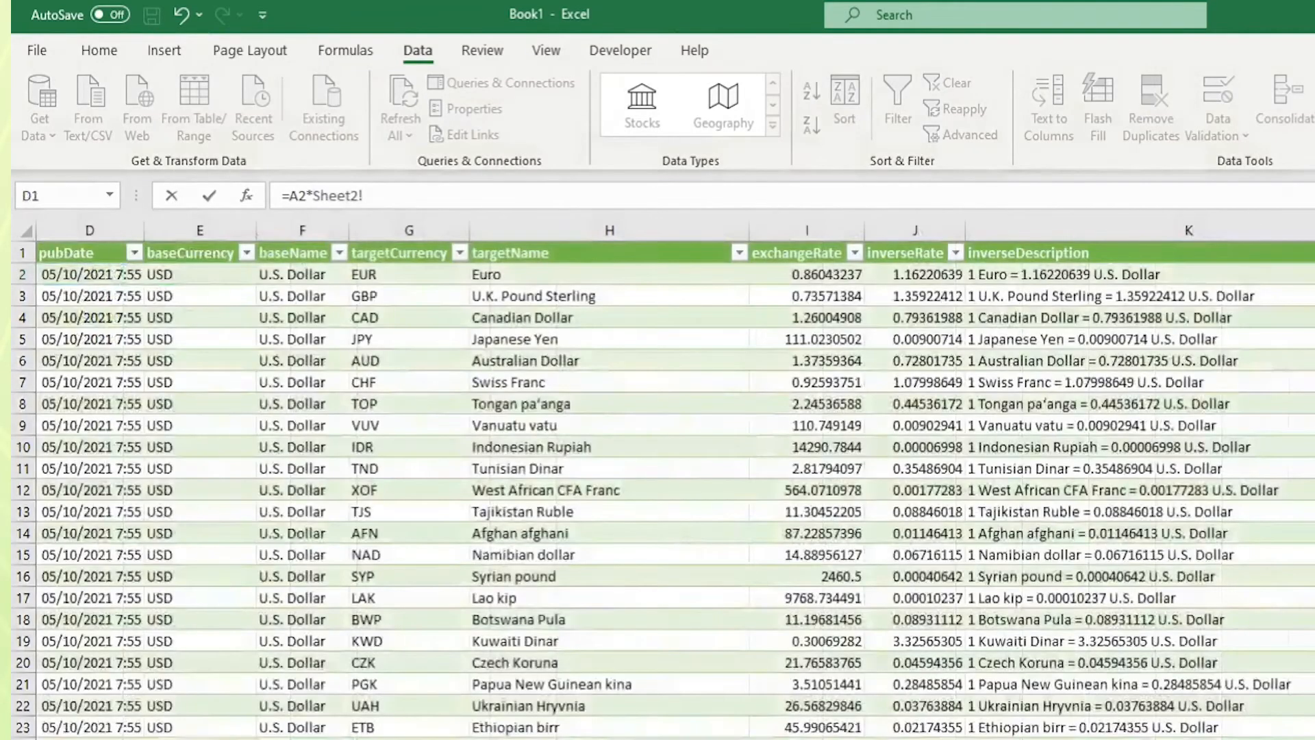
click(824, 296)
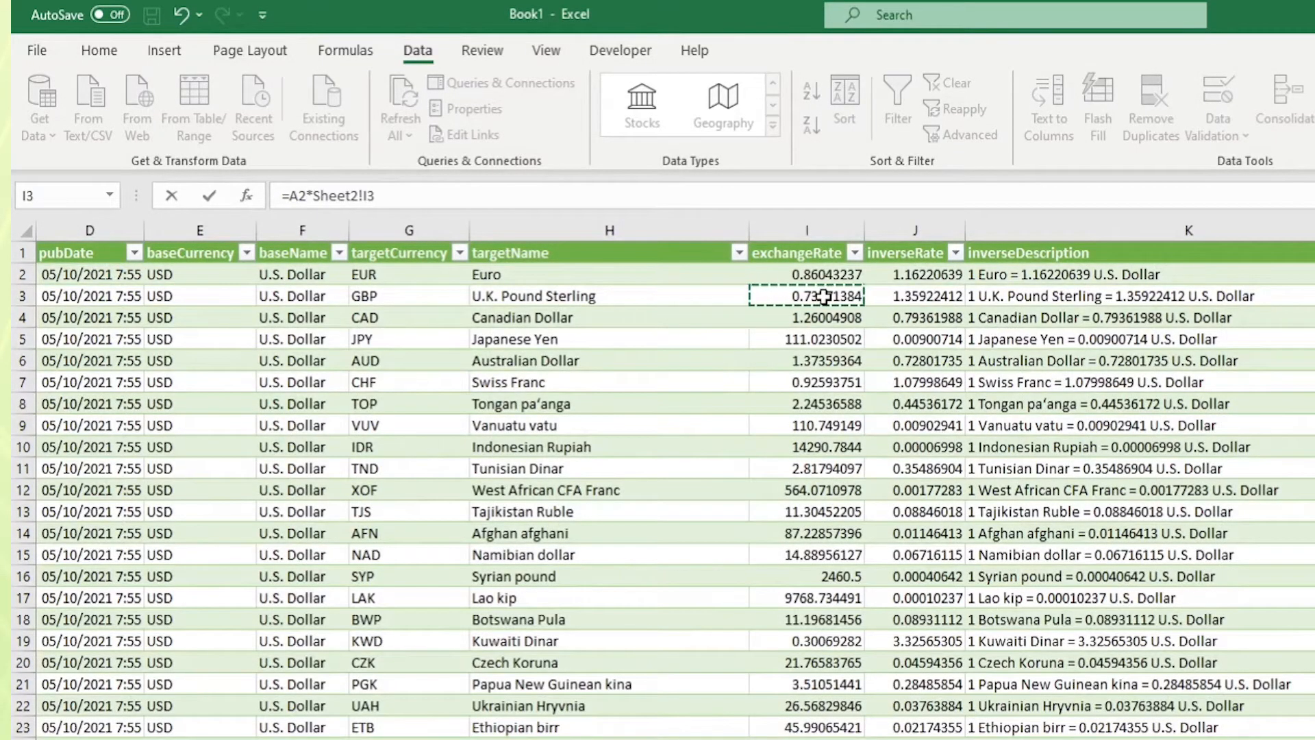
key(F4)
key(Return)
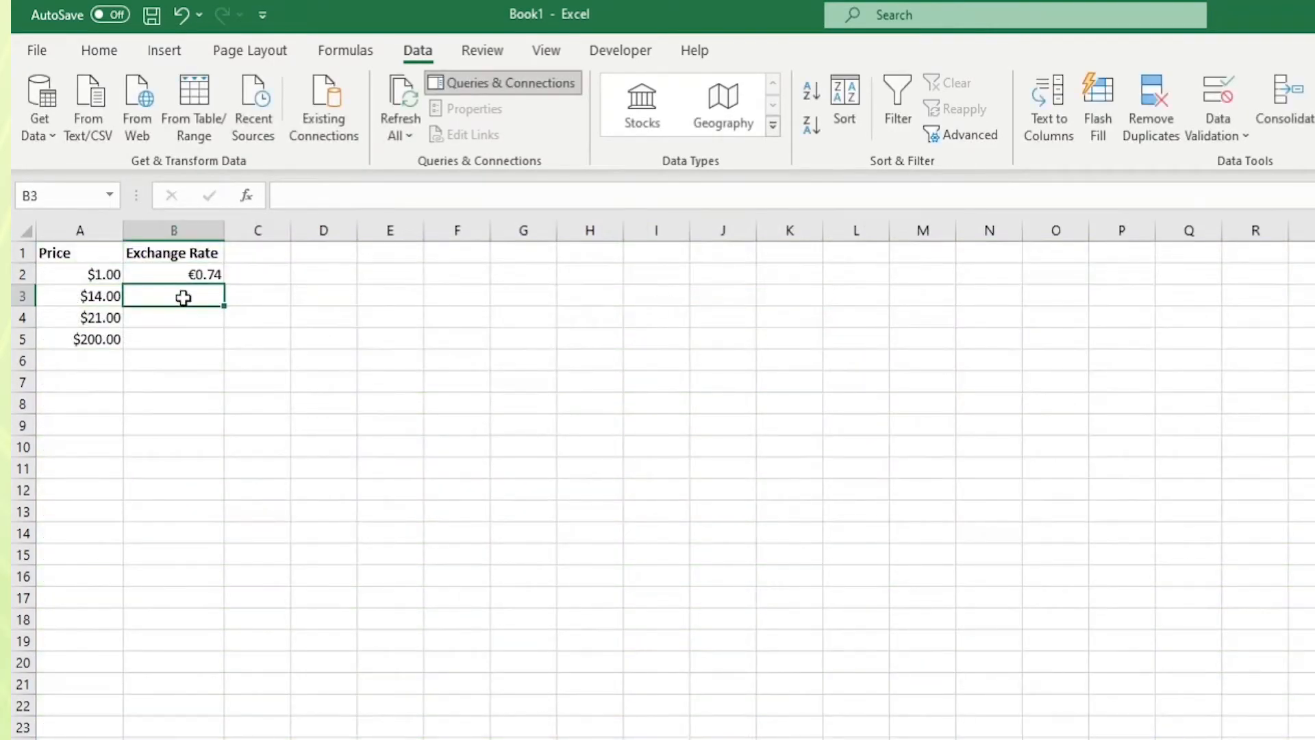
Fill the imported-rate conversion formula from B2 down to B5.
click(169, 276)
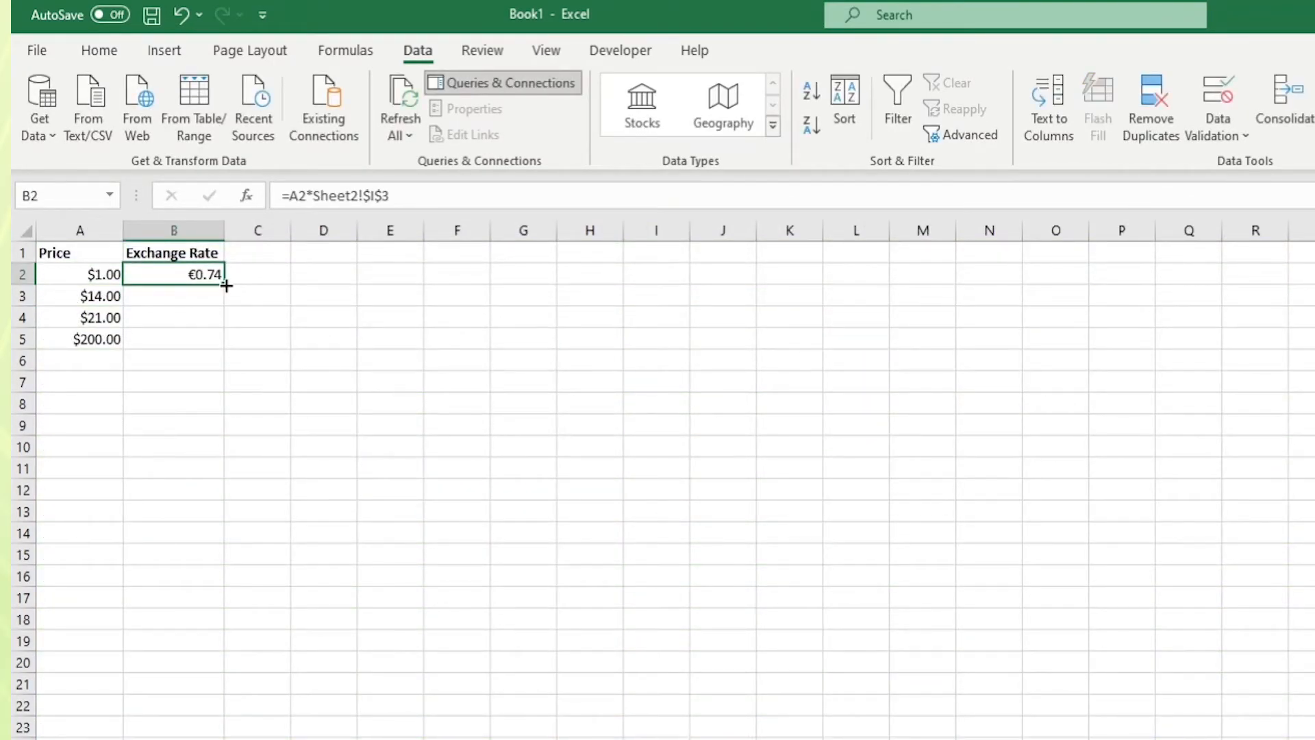
drag(226, 284, 232, 358)
click(249, 279)
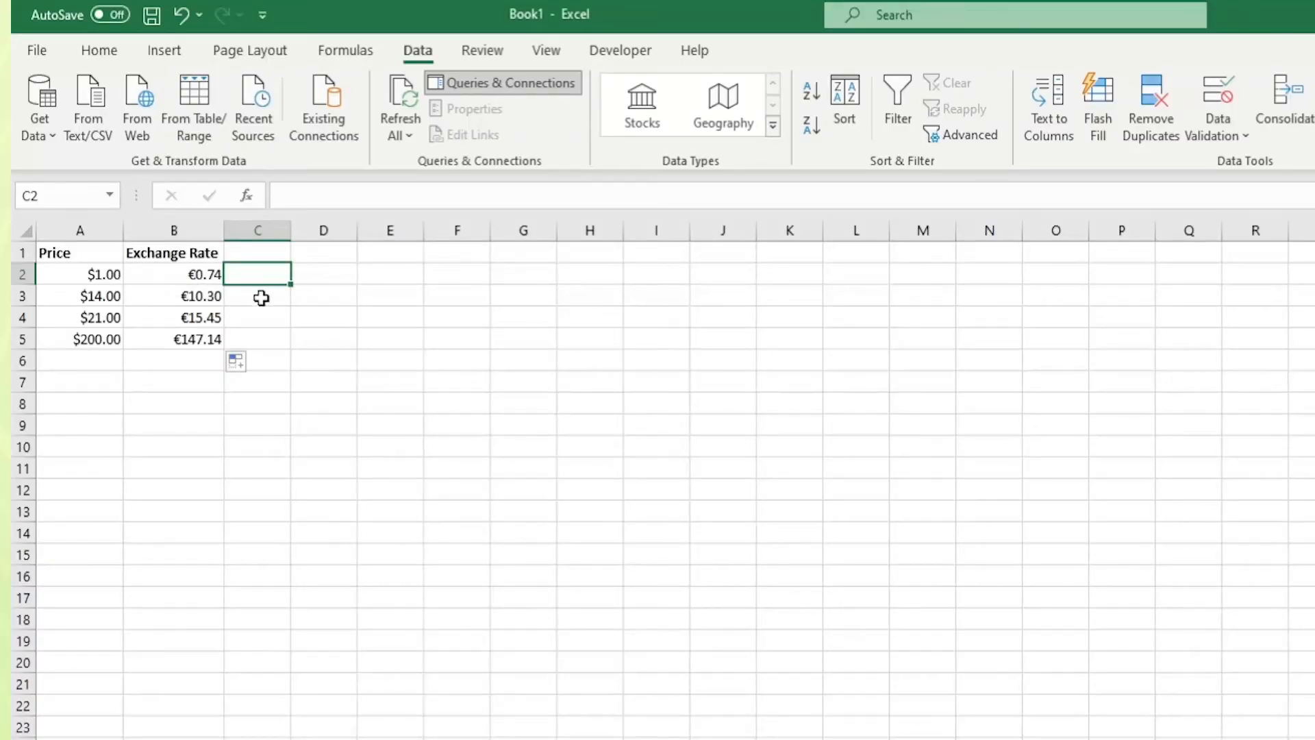
Check the conversion formulas in cells B2 to B5 one by one.
click(212, 278)
click(205, 297)
click(196, 320)
click(194, 340)
click(304, 311)
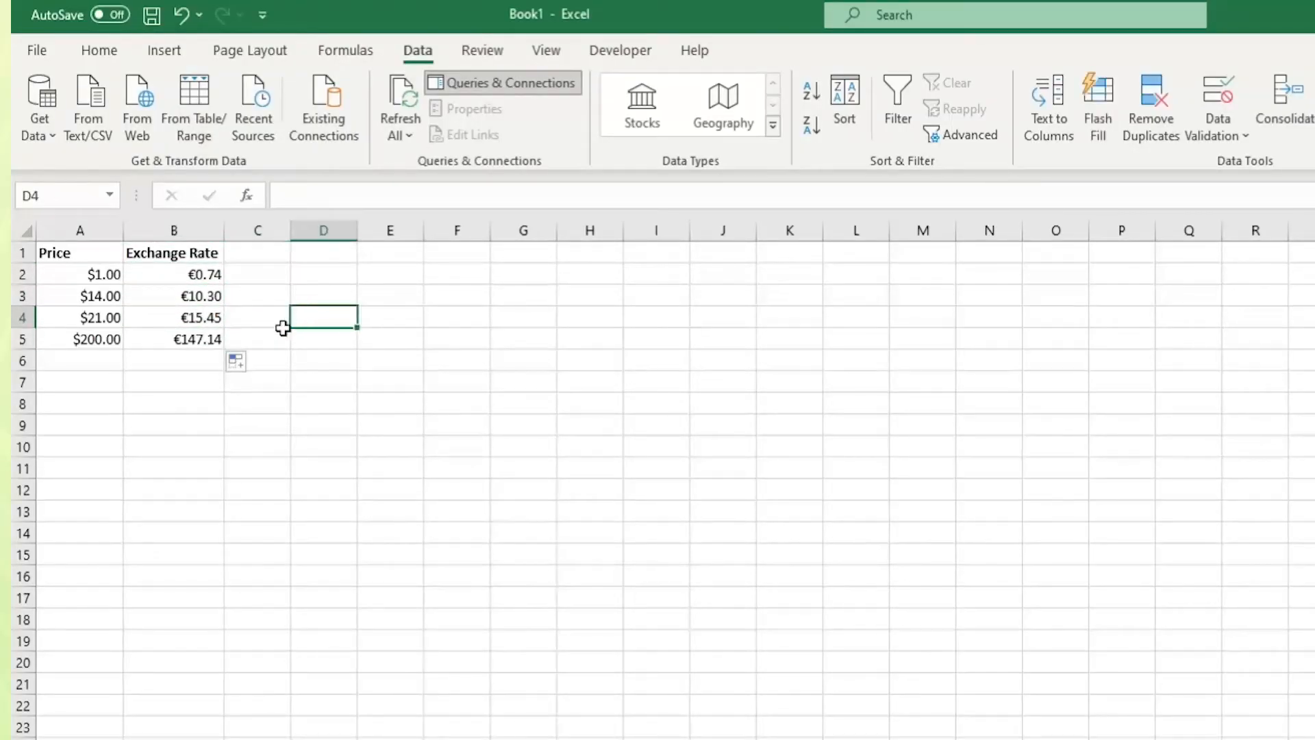
Change the formula in B3 to =A3*$B$2 so that it multiplies by the first converted value.
click(214, 293)
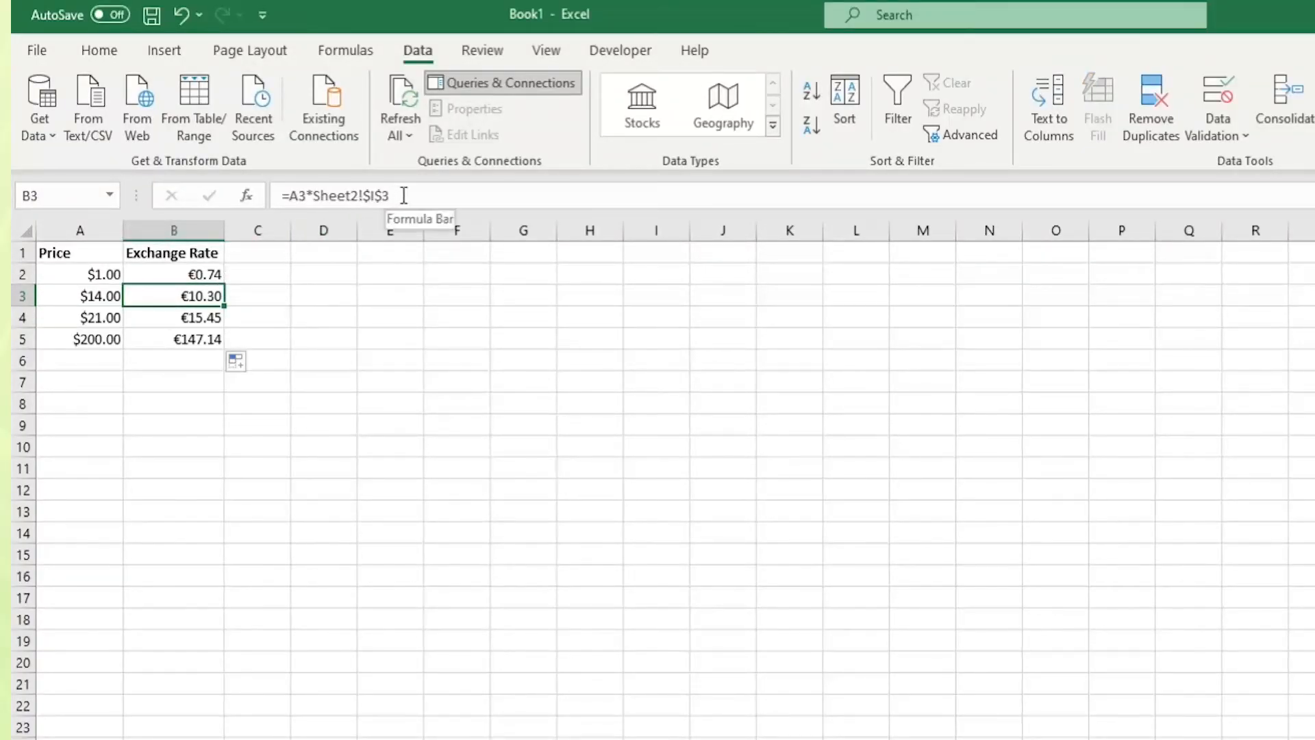
drag(416, 196, 313, 199)
key(BackSpace)
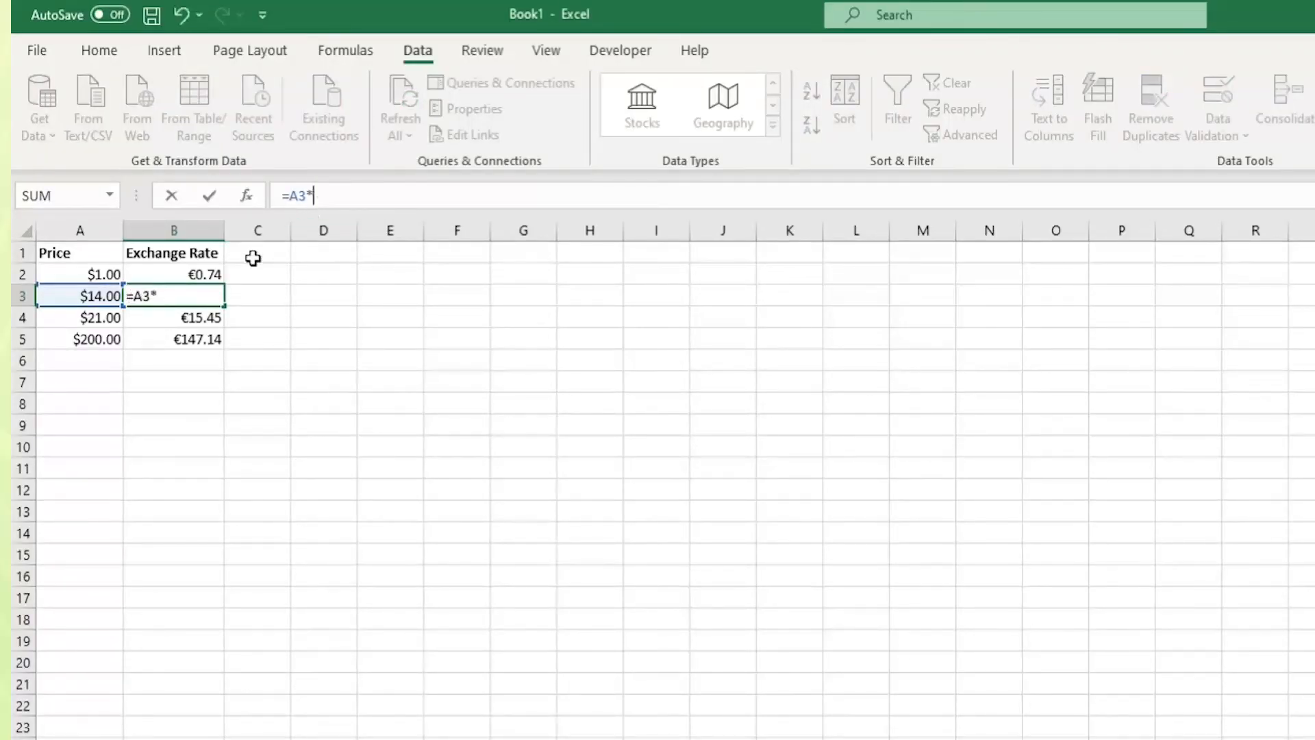
click(216, 272)
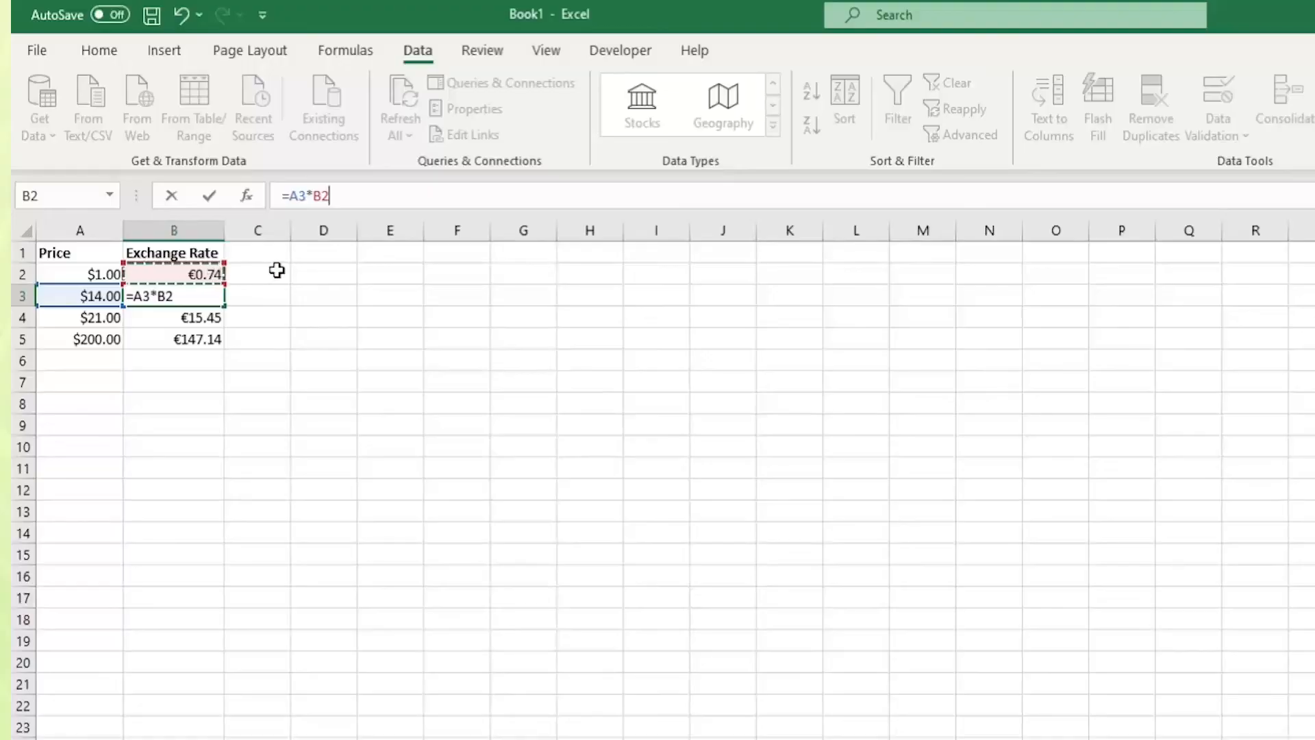
key(F4)
key(Return)
Fill the revised formula from B3 down to B5 and check the formula in B5.
click(212, 296)
drag(228, 302, 220, 353)
click(182, 384)
click(206, 334)
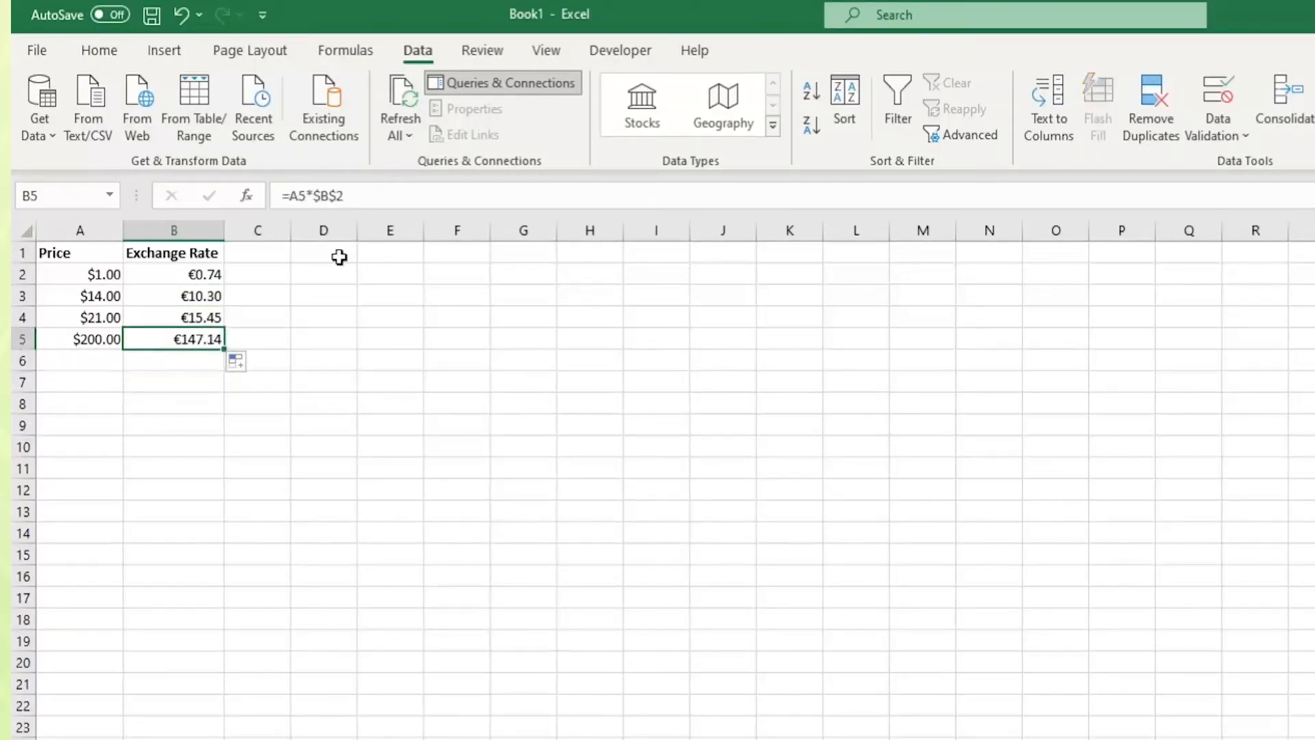